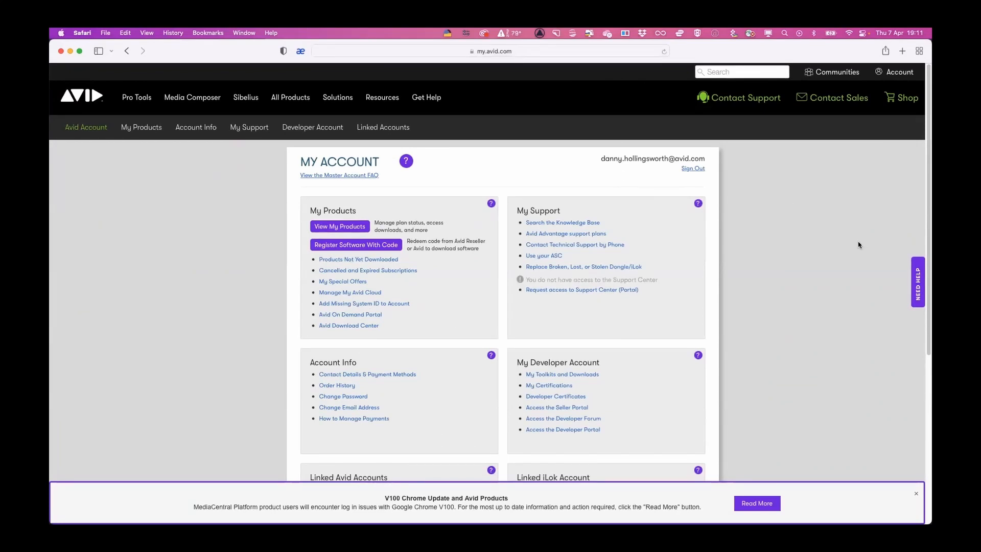
- Open the page for registering software with a code, signing in with the saved account e-mail and password, and activate the code entry
click(349, 250)
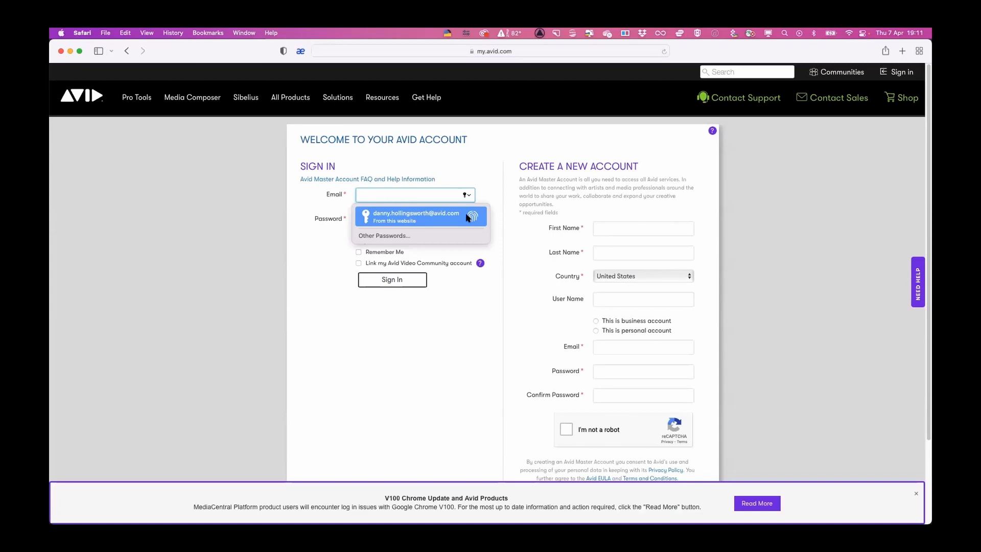
click(468, 217)
click(410, 284)
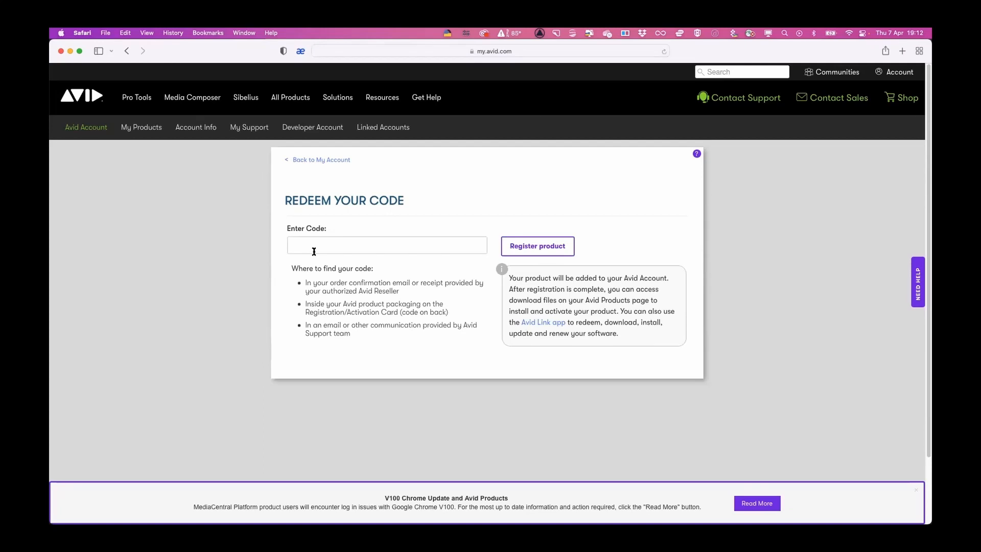
click(319, 249)
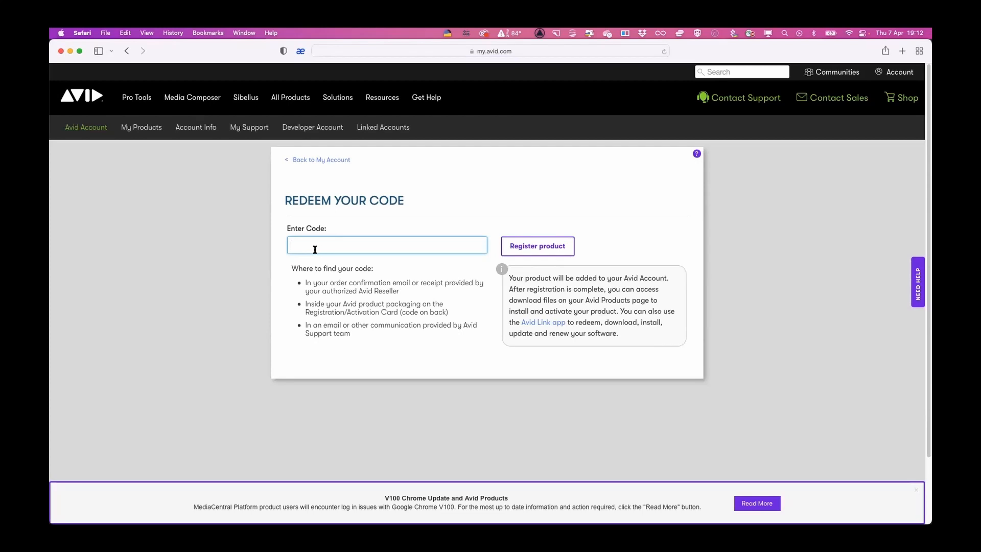
- From the account's products, expand Avid | Edit On Demand Credits and start creating a subscription with the available credits
click(96, 131)
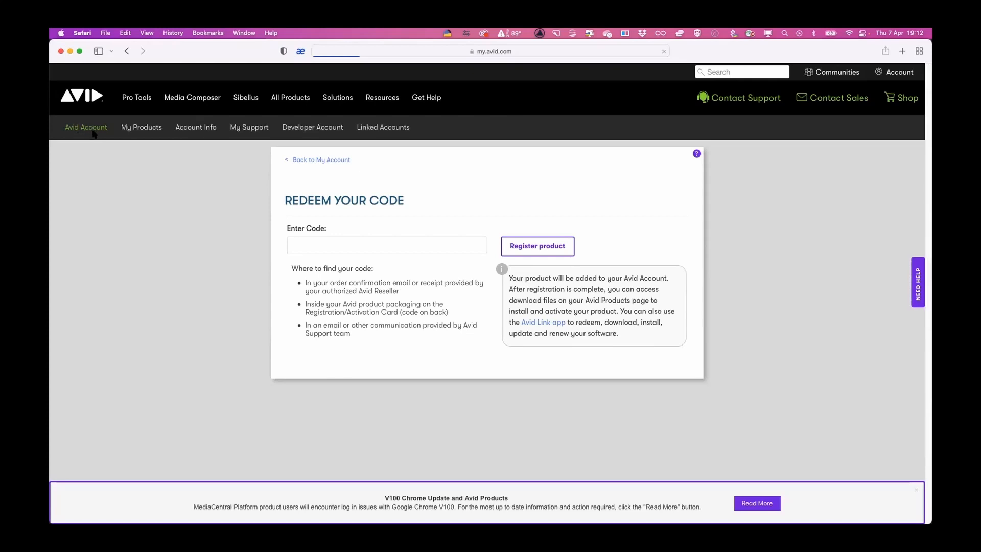
click(348, 227)
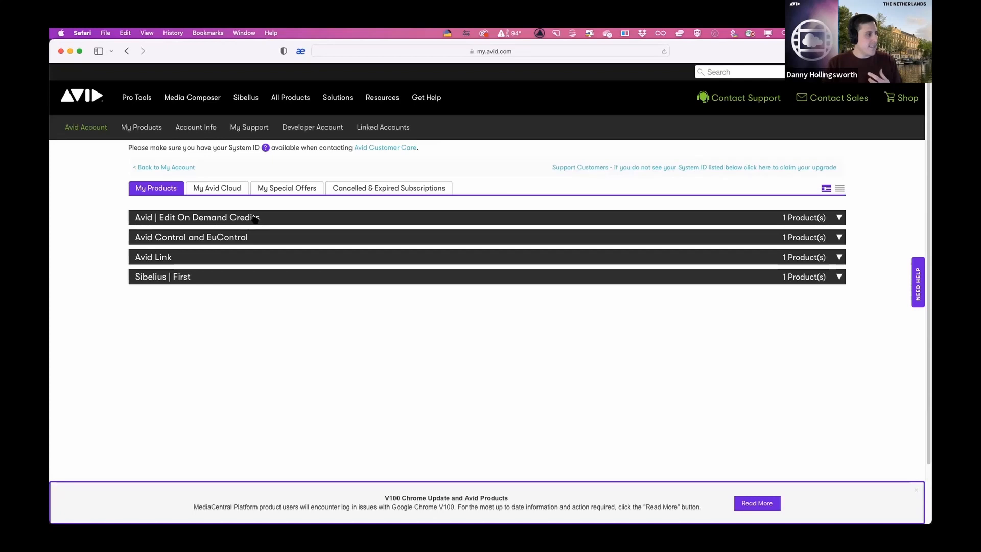
click(255, 220)
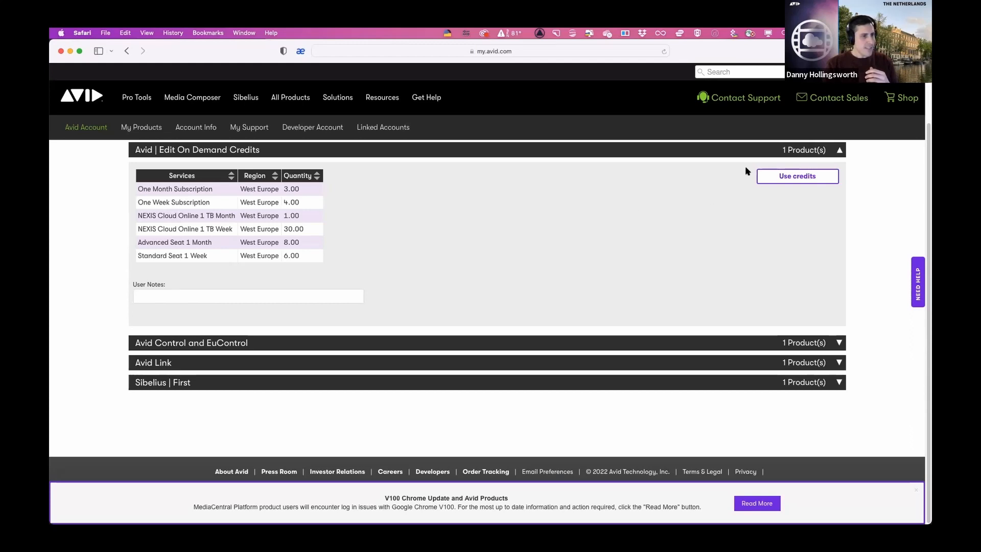
click(781, 177)
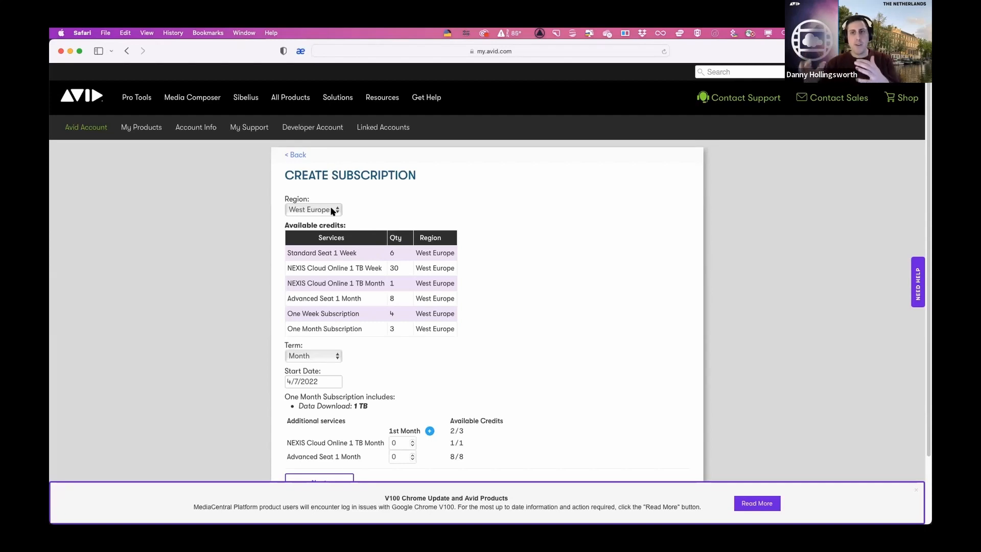
- Set the subscription term to Week, keeping the West Europe region and the 4/7/2022 start date
click(333, 210)
click(333, 210)
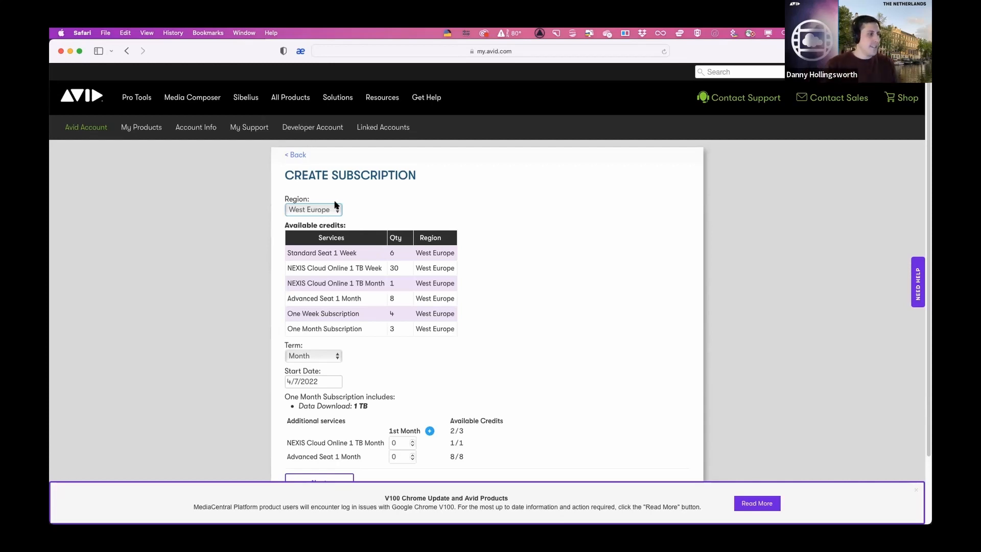
scroll(483, 228, down, 3)
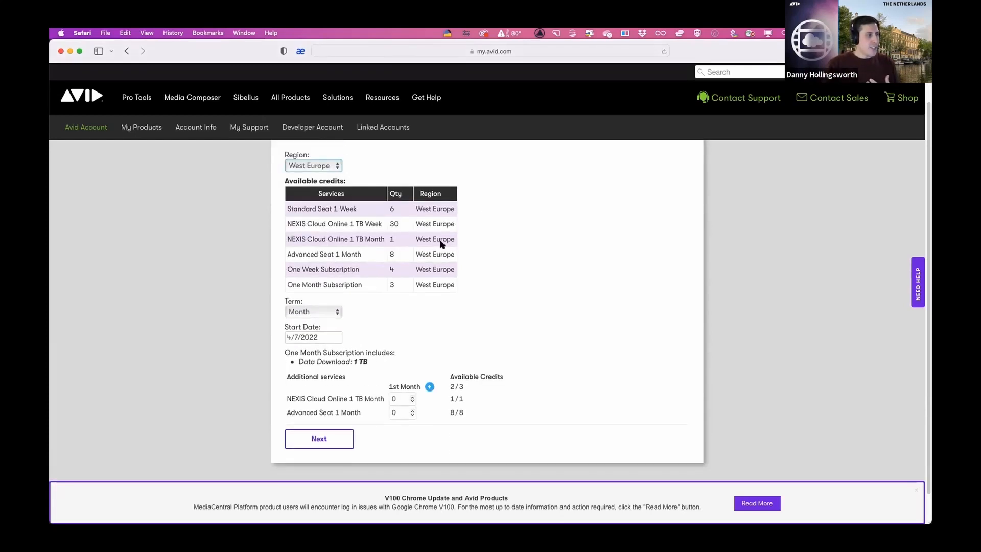
click(327, 315)
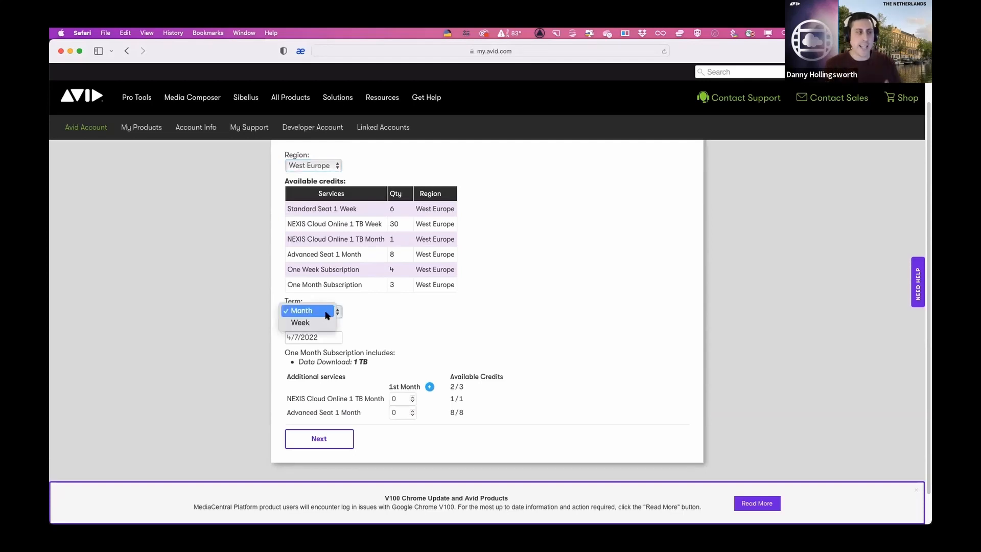
click(322, 327)
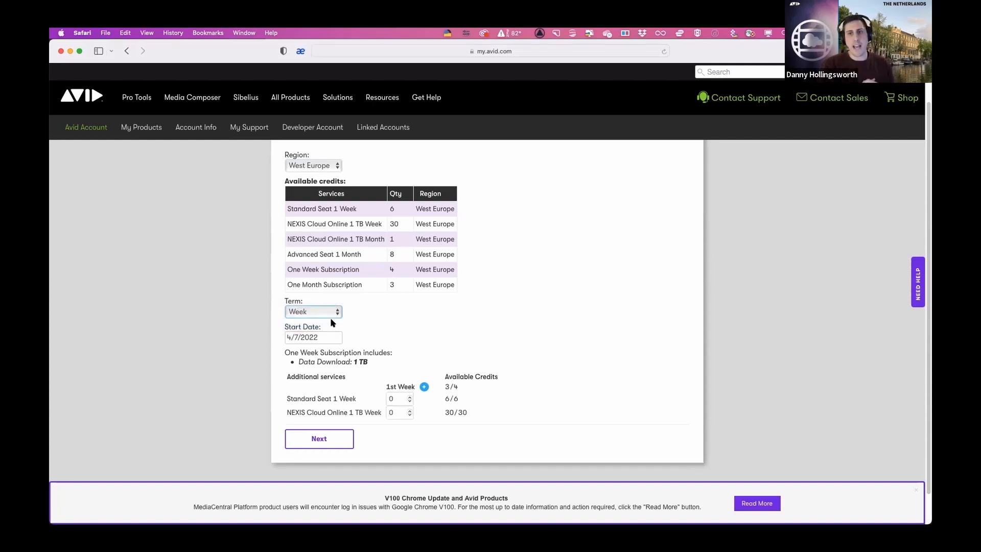
click(296, 339)
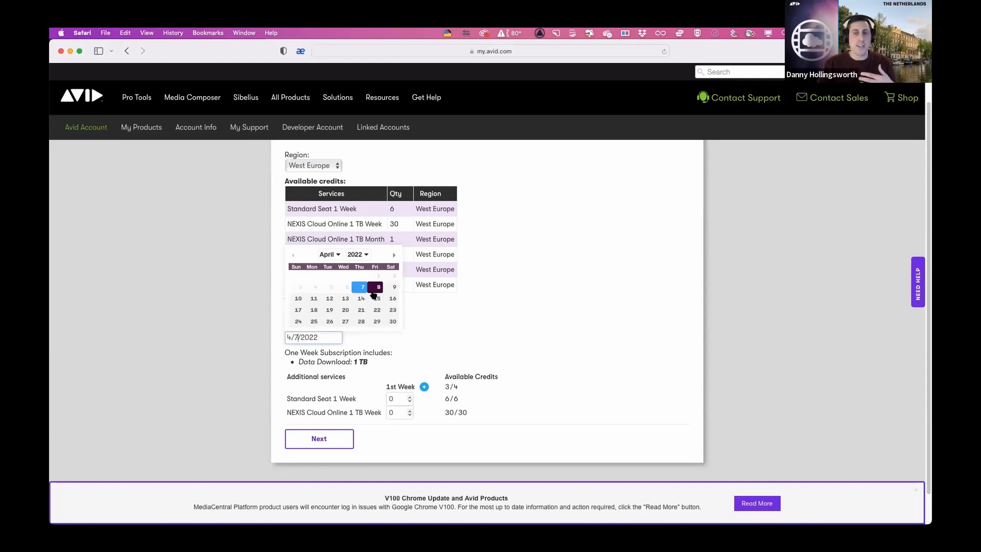
click(464, 325)
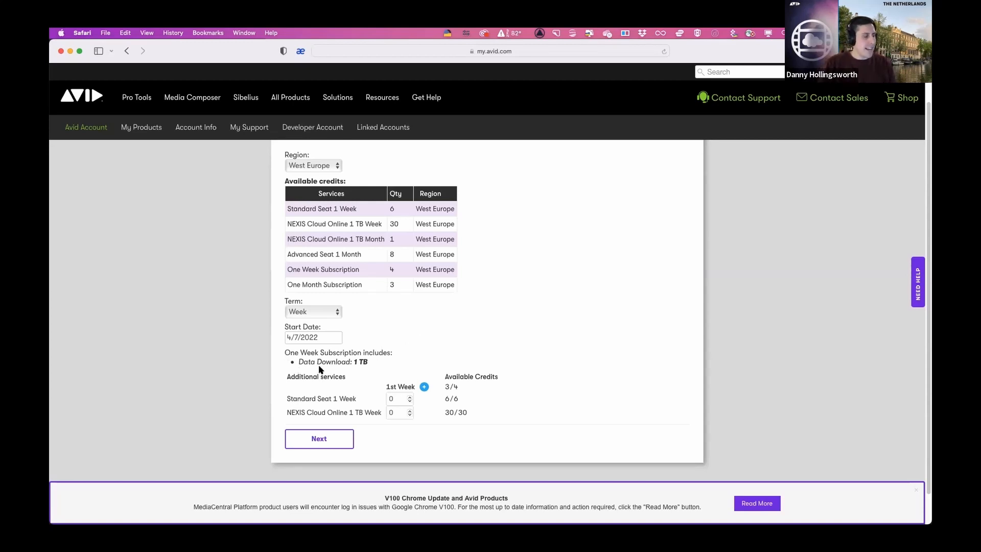
- Extend the subscription with a second and a third week
click(424, 387)
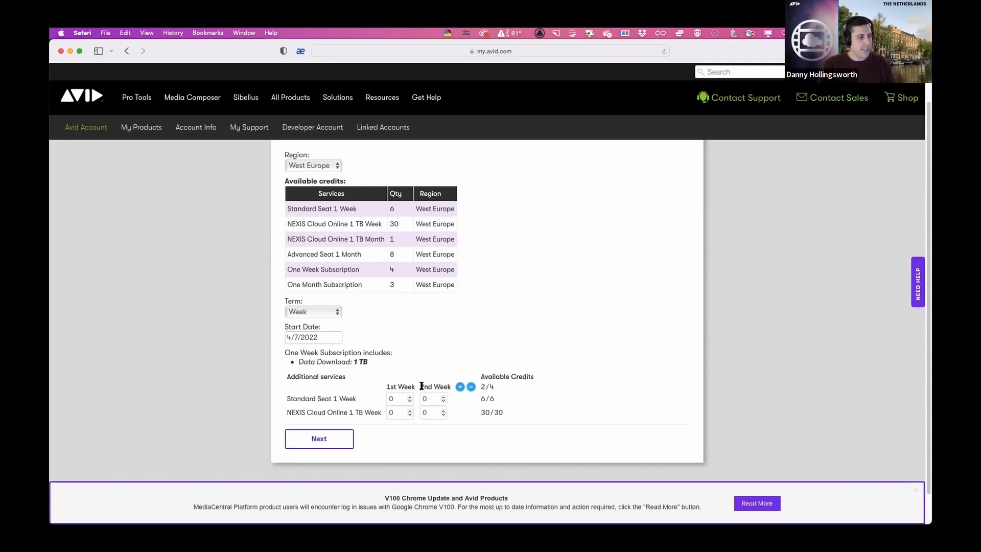
click(460, 387)
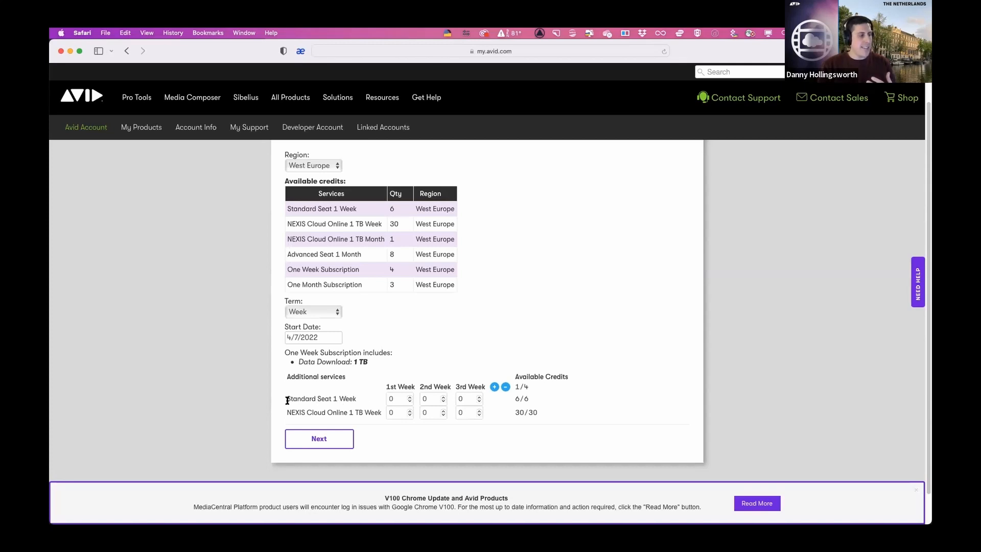
drag(288, 399, 328, 398)
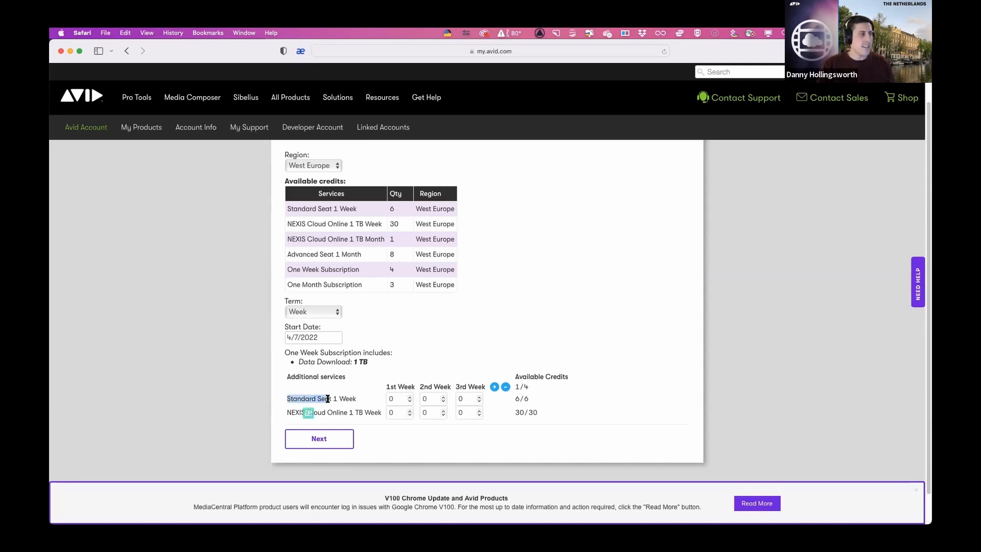
click(307, 411)
drag(287, 255, 328, 259)
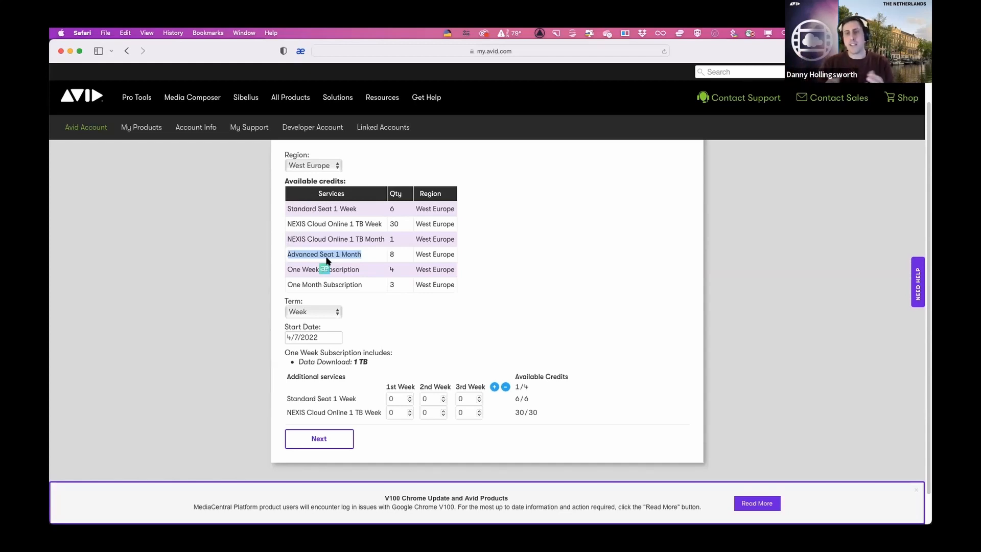
click(416, 316)
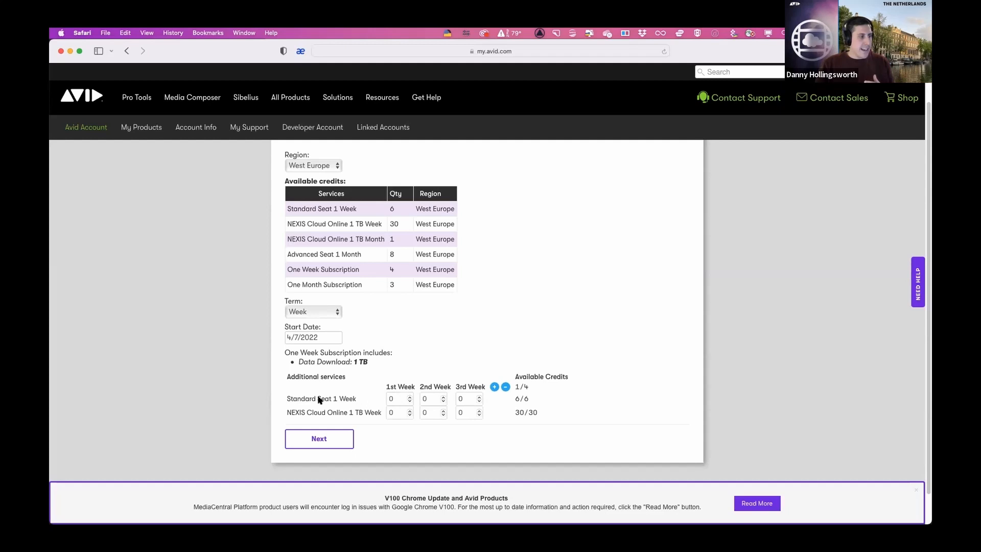
- Assign 1 Standard Seat to each of the first, second and third weeks
click(411, 397)
click(443, 397)
click(479, 397)
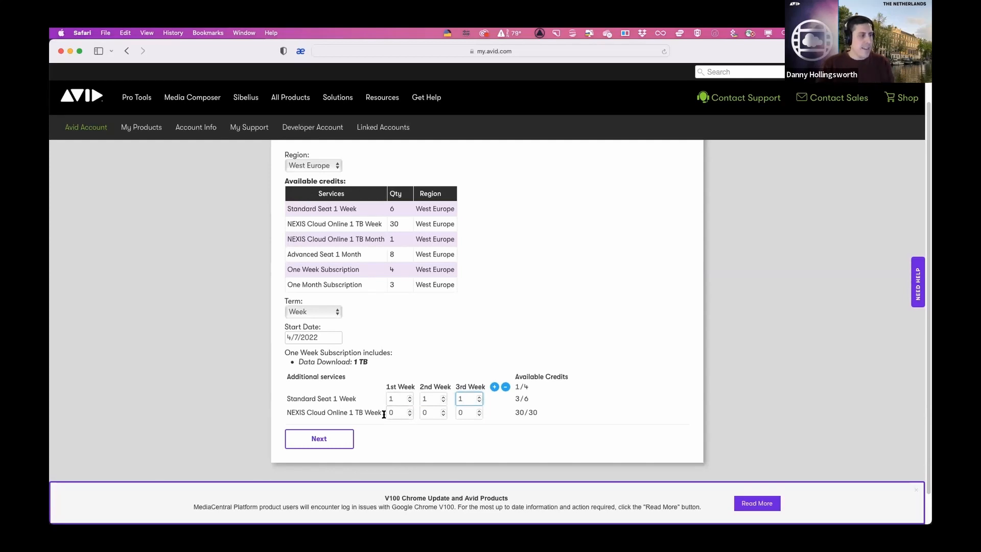
- Set the NEXIS Cloud Online 1 TB quantities to 5 for the first week, 10 for the second and 11 for the third
click(409, 410)
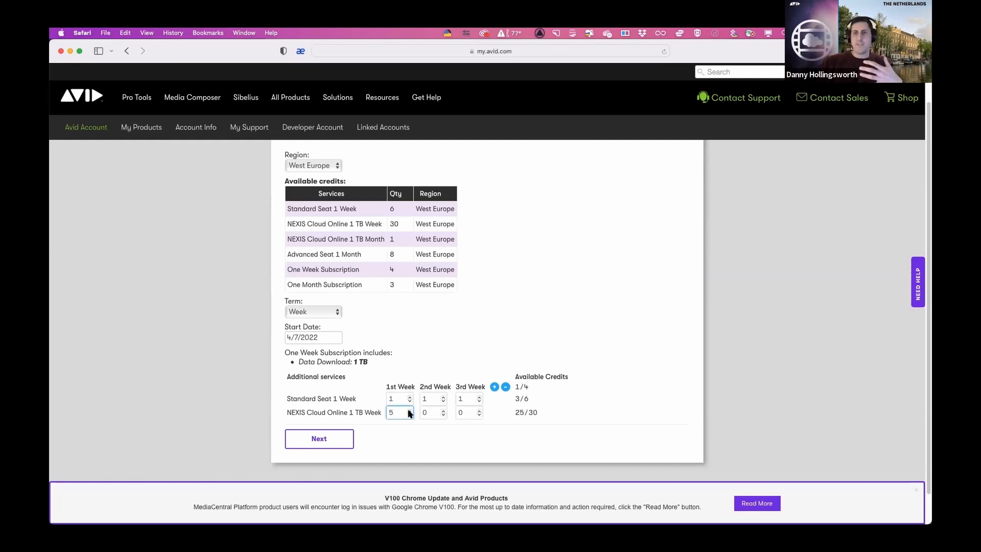
double_click(442, 410)
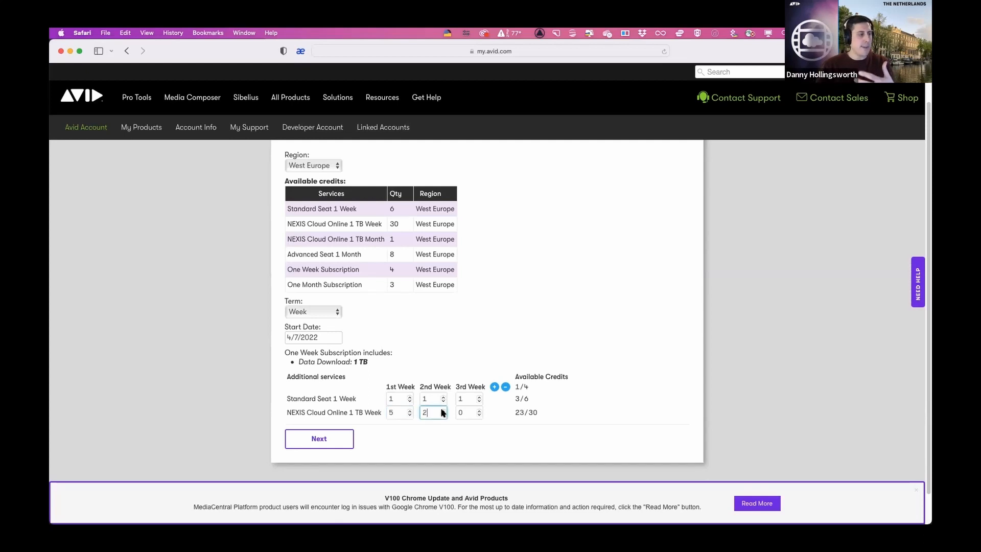
double_click(442, 411)
click(443, 410)
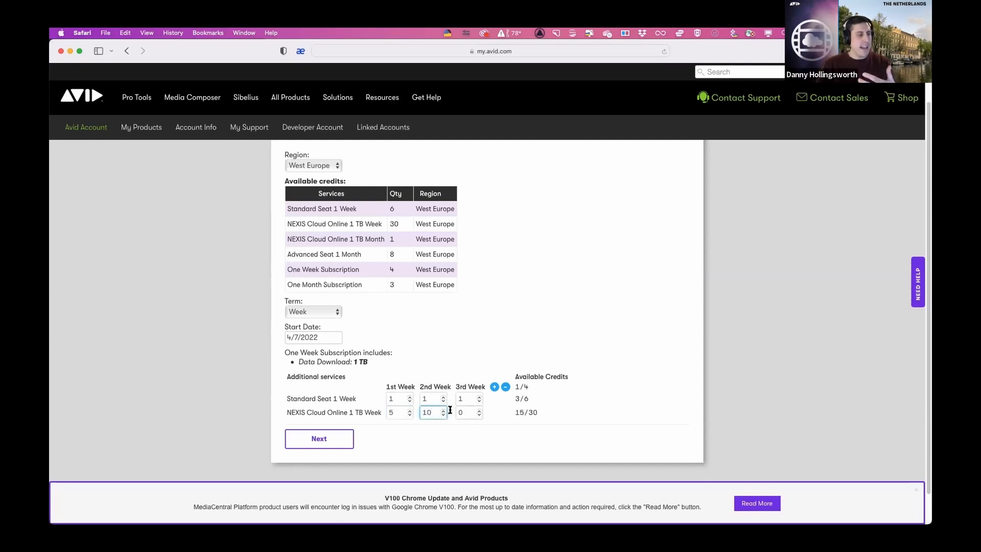
triple_click(480, 410)
double_click(479, 411)
click(479, 410)
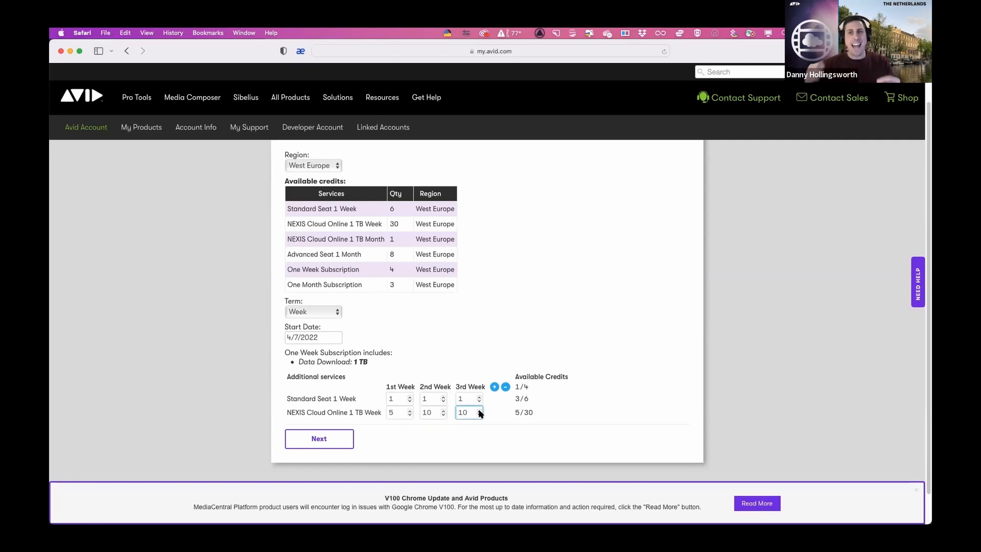
click(480, 410)
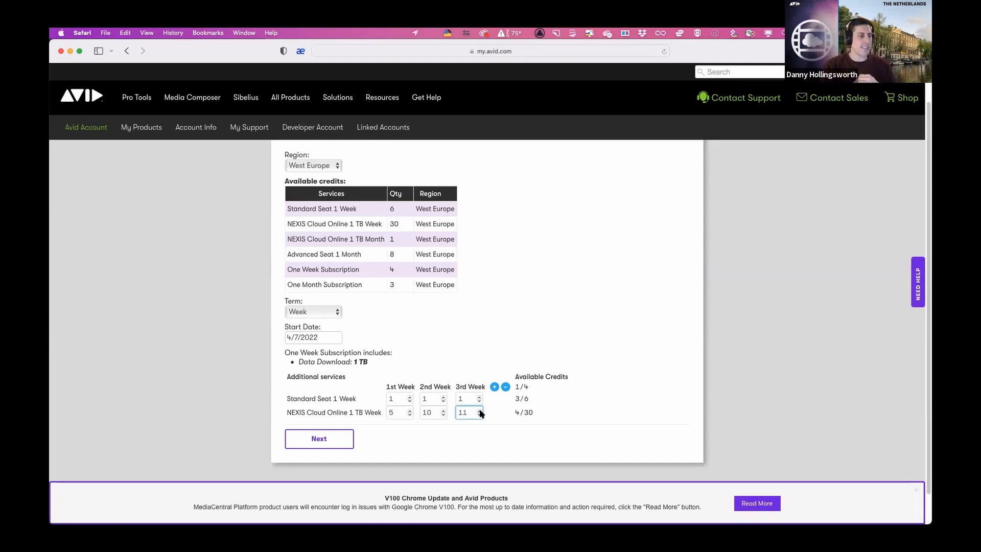
- Raise the Standard Seat quantity to 2 for the second and third weeks and continue to the deployment options
click(443, 396)
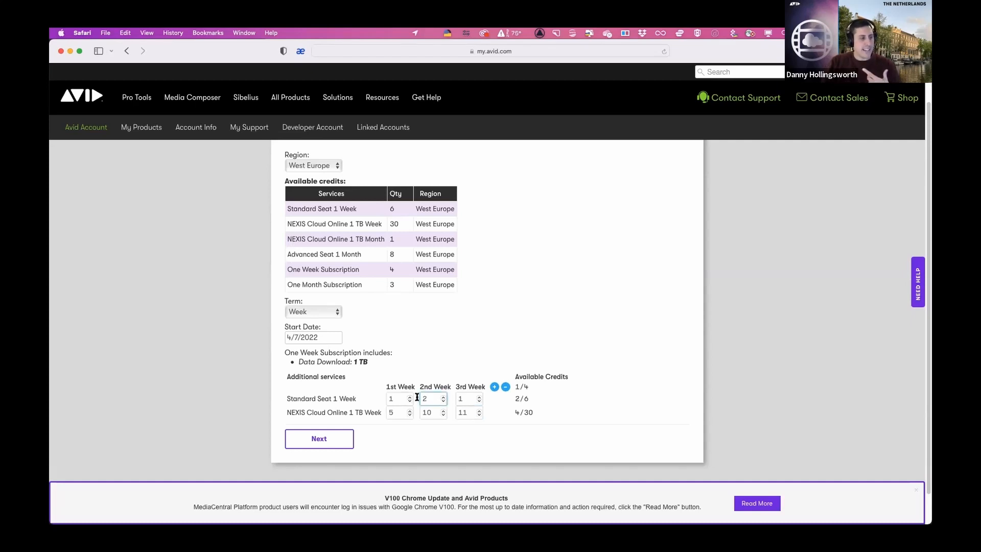
click(476, 396)
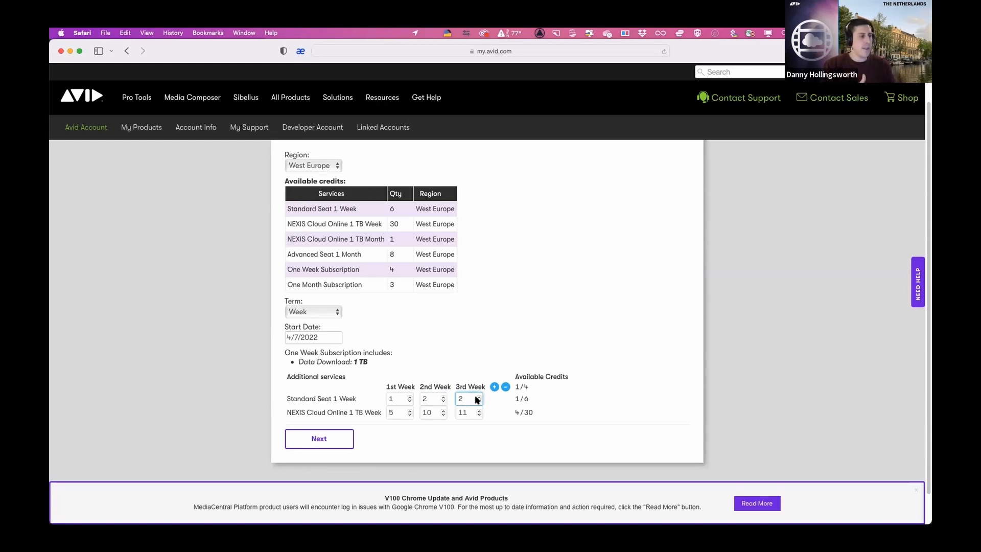
click(338, 442)
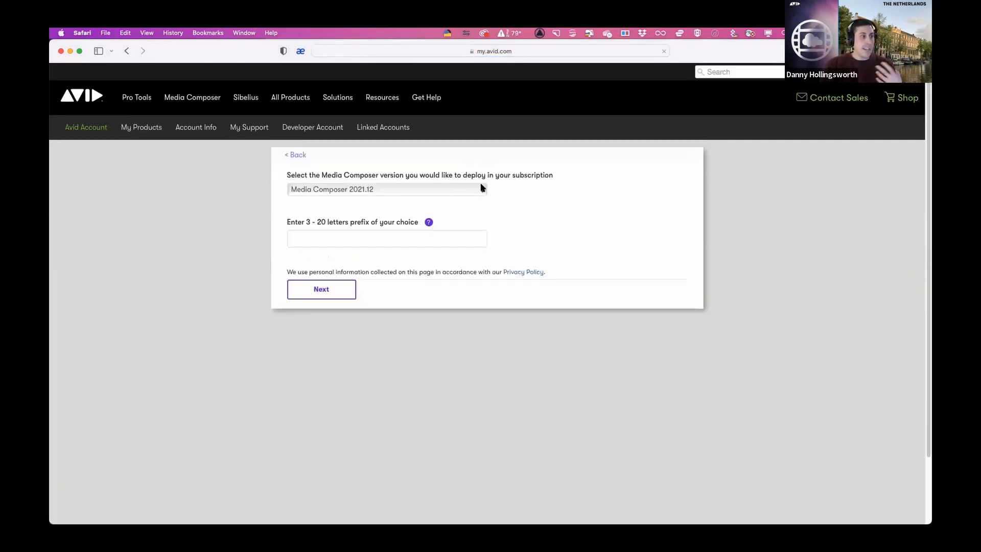
- Keep Media Composer 2021.12 as the version, enter a prefix made of the presenter's first name plus "webinar", and continue to the confirmation
click(480, 190)
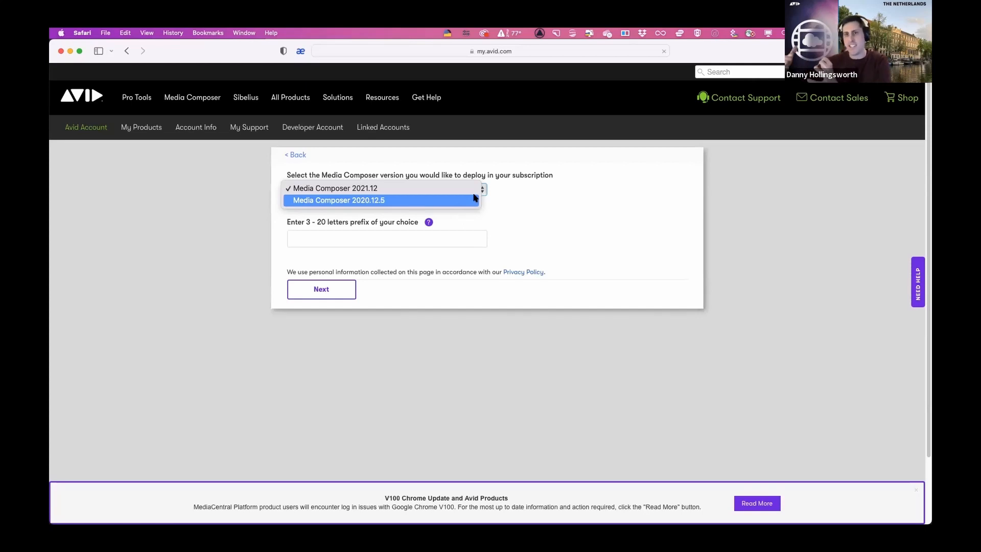
click(535, 203)
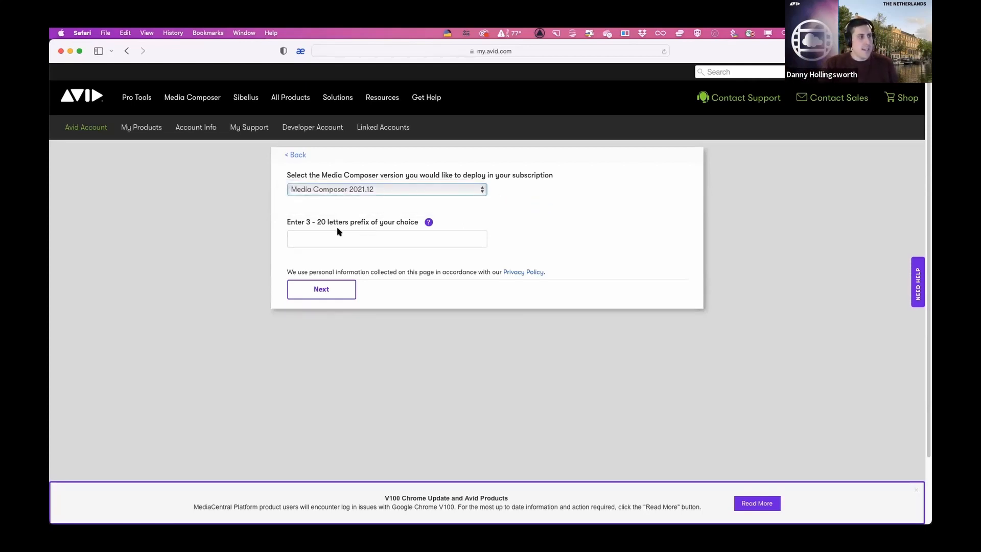
click(346, 238)
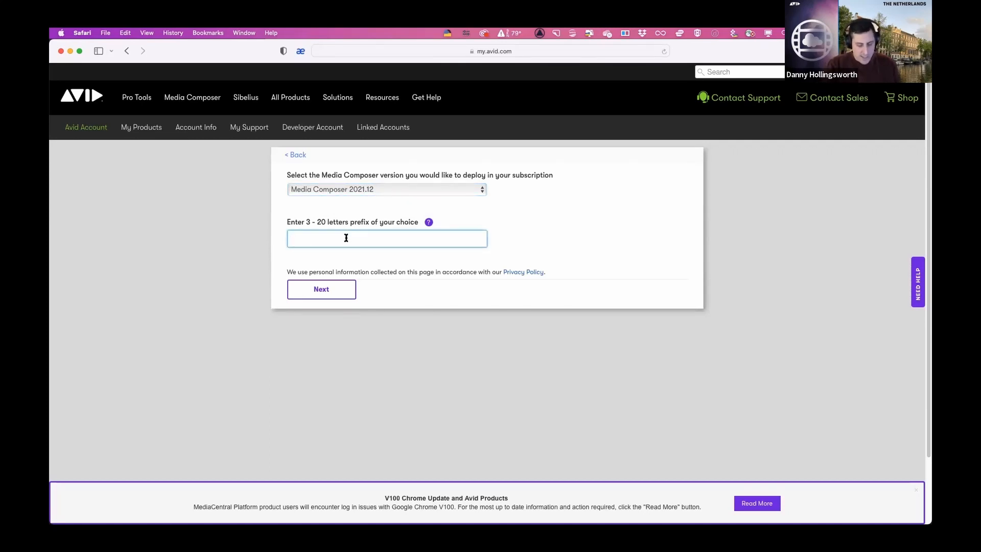
text(dannywe)
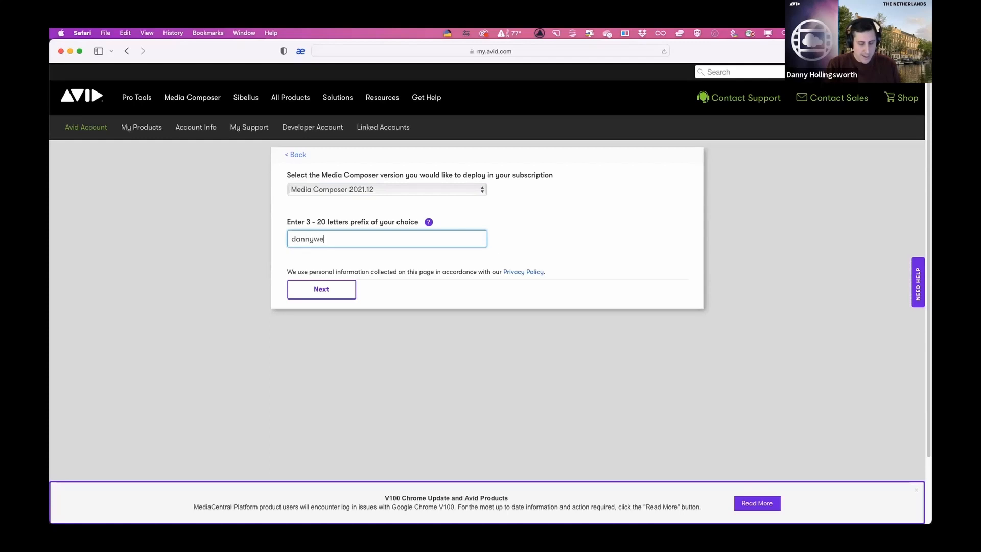
text(binar)
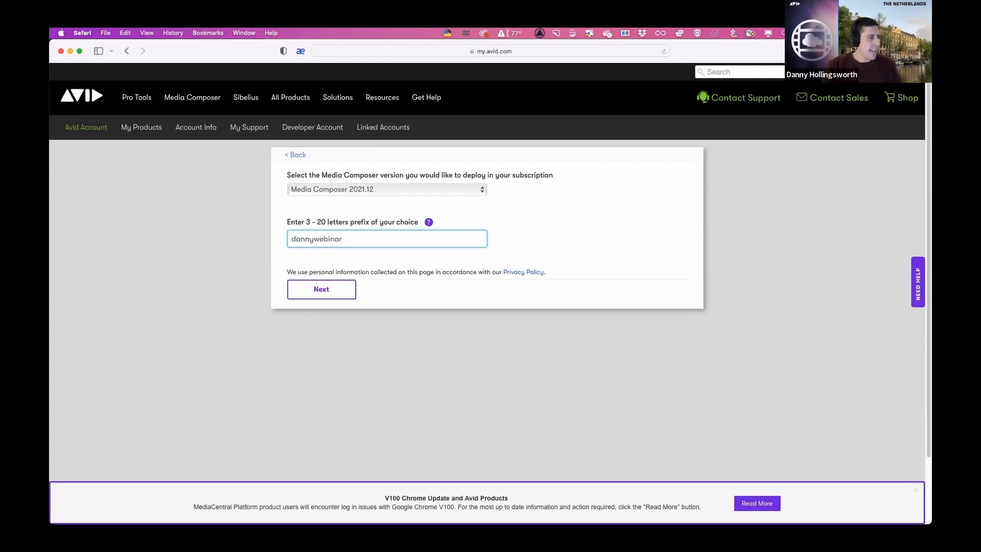
click(331, 294)
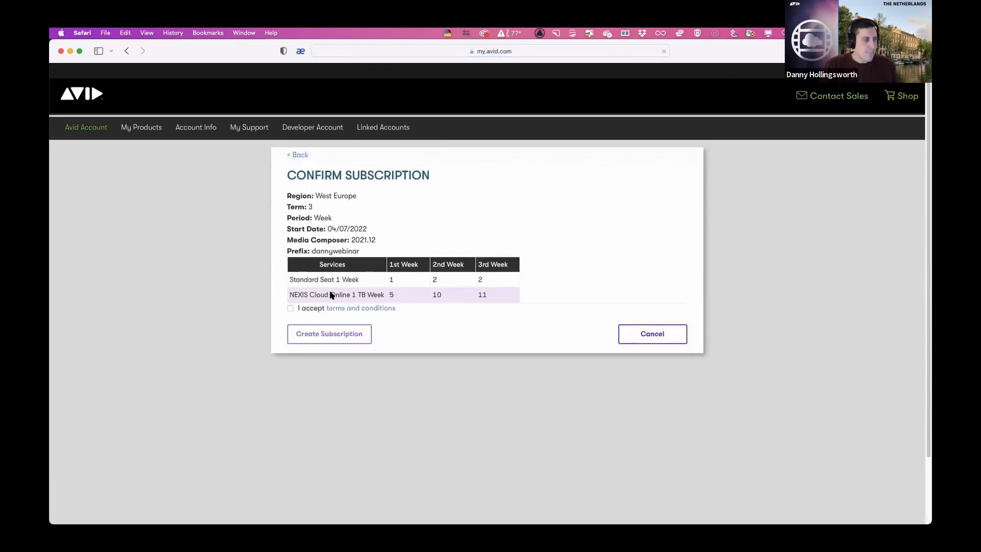
- Accept the subscription's terms and conditions, and bring up the overview of all open windows
click(291, 309)
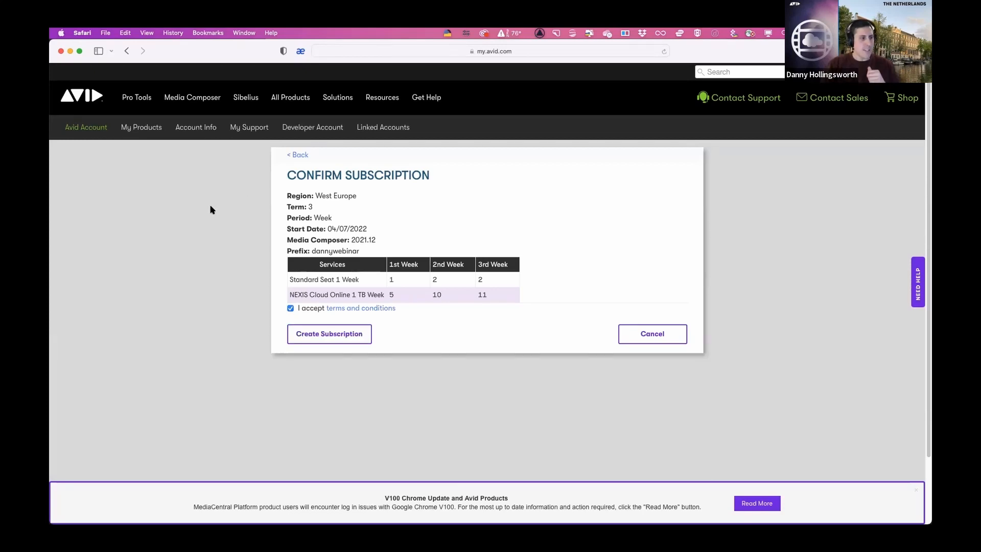
key(ctrl+Up)
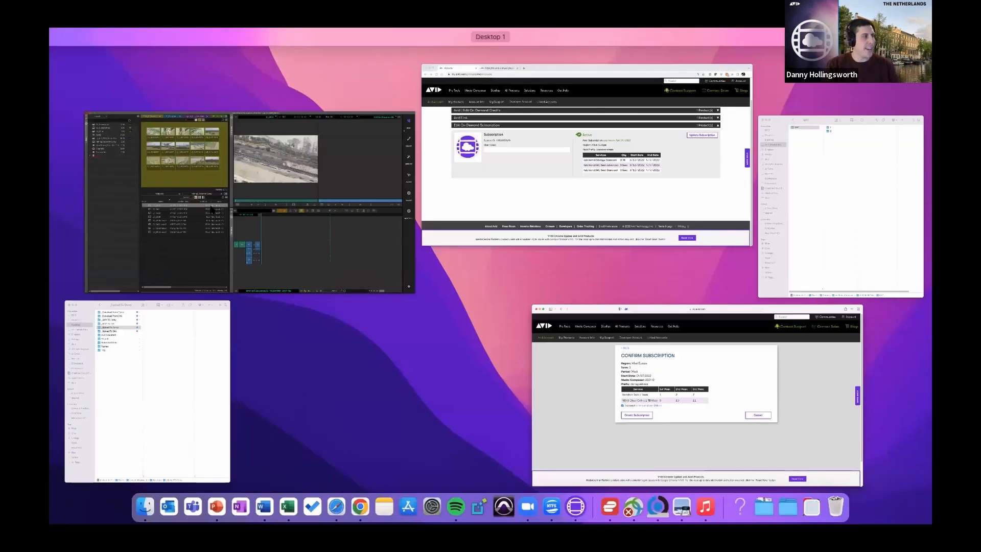
- Switch to the Chrome window showing My Products and review the active Edit On Demand subscription and its update option
click(495, 144)
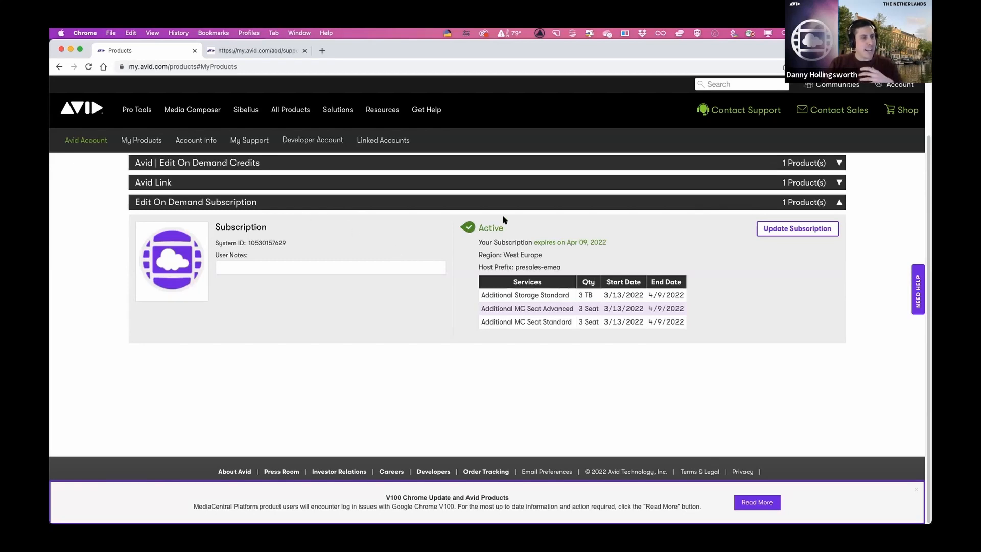
scroll(266, 227, up, 2)
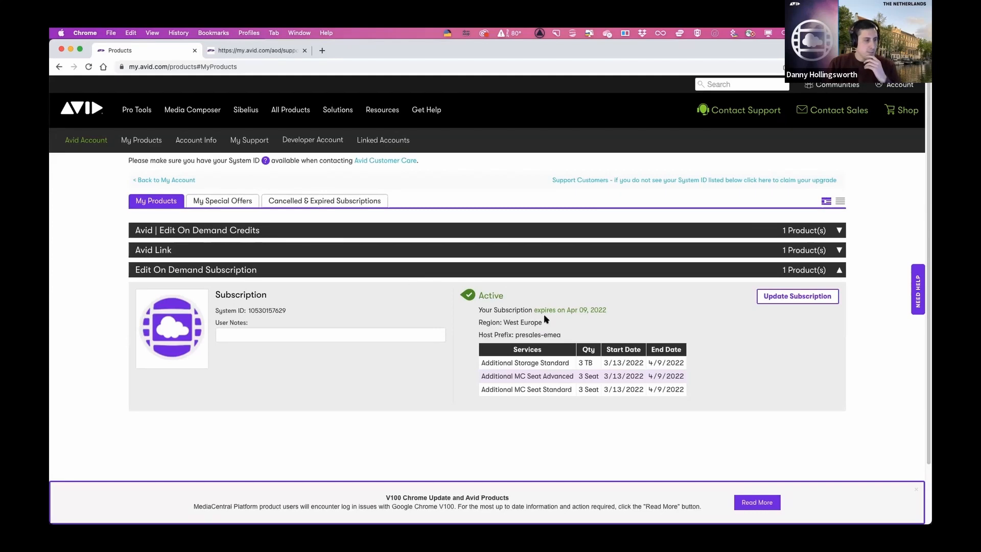
scroll(537, 313, down, 2)
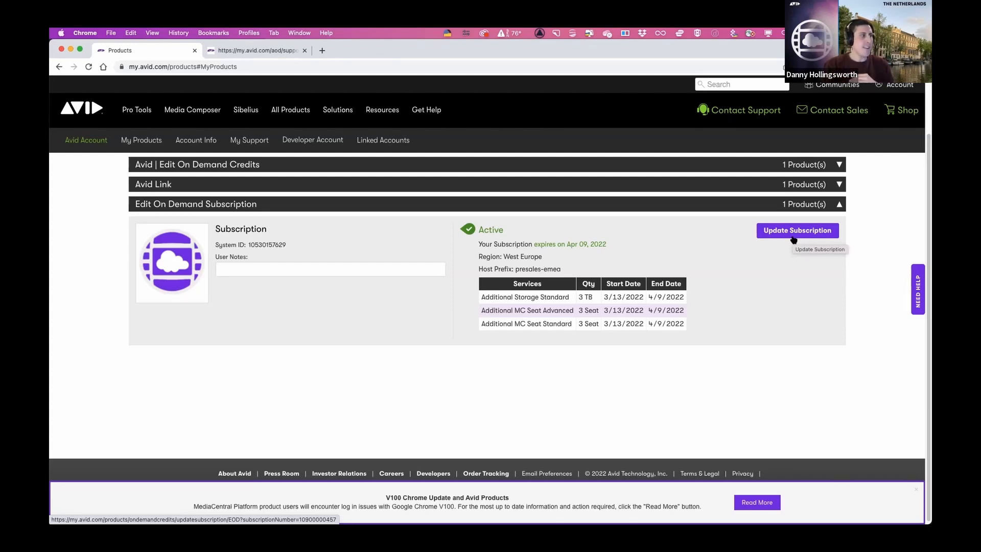
- Go to the Edit section of the Avid On Demand portal and examine the active base subscription's cloud storage and data egress usage
mouse_move(141, 140)
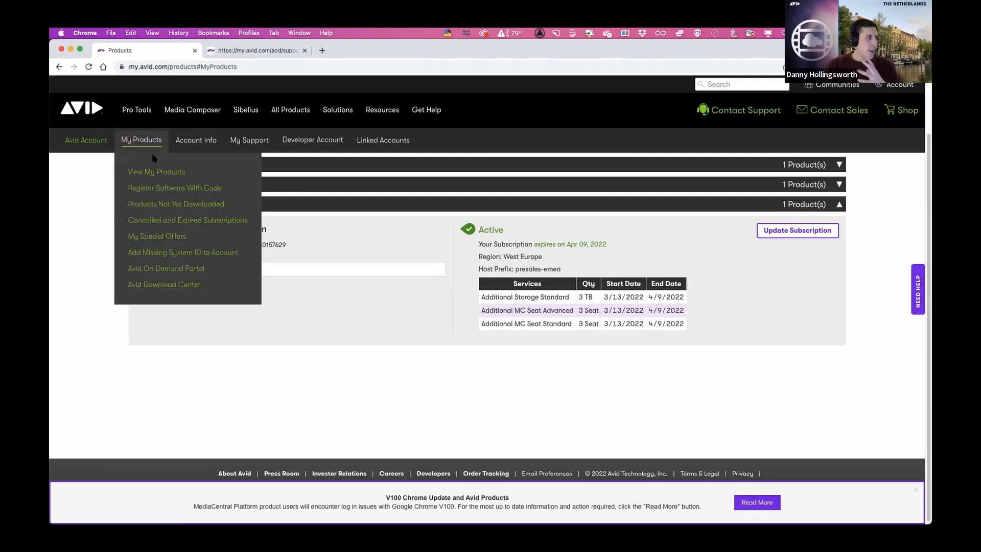
click(236, 51)
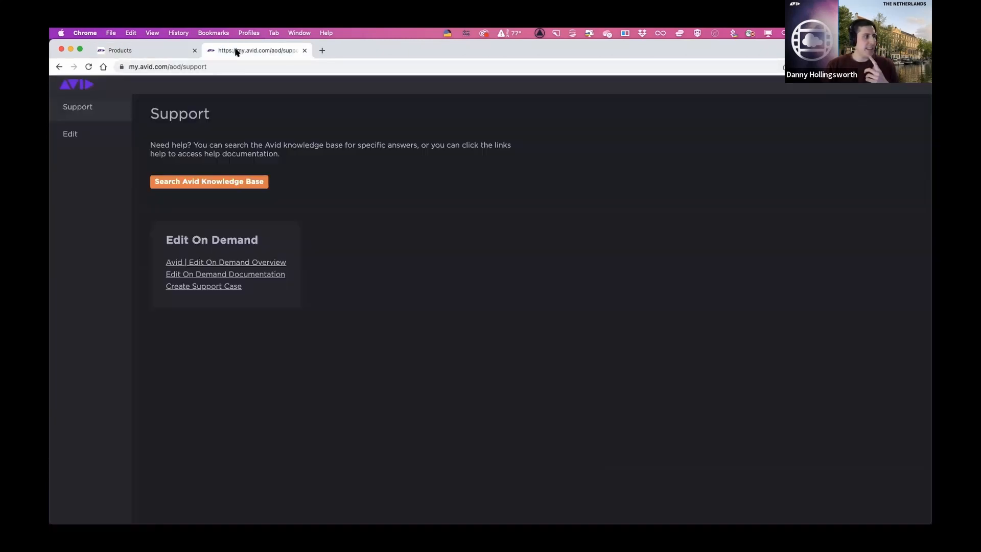
click(97, 144)
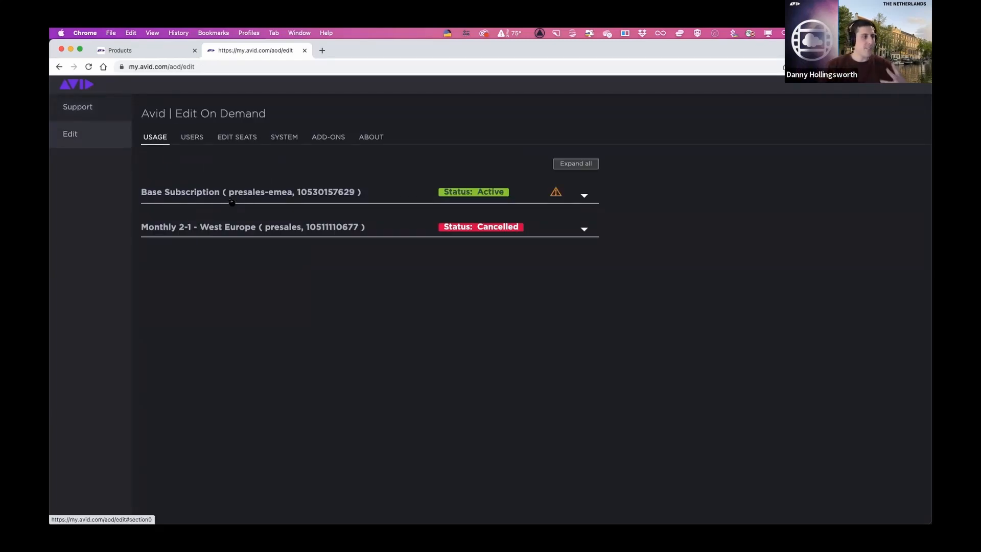
click(249, 198)
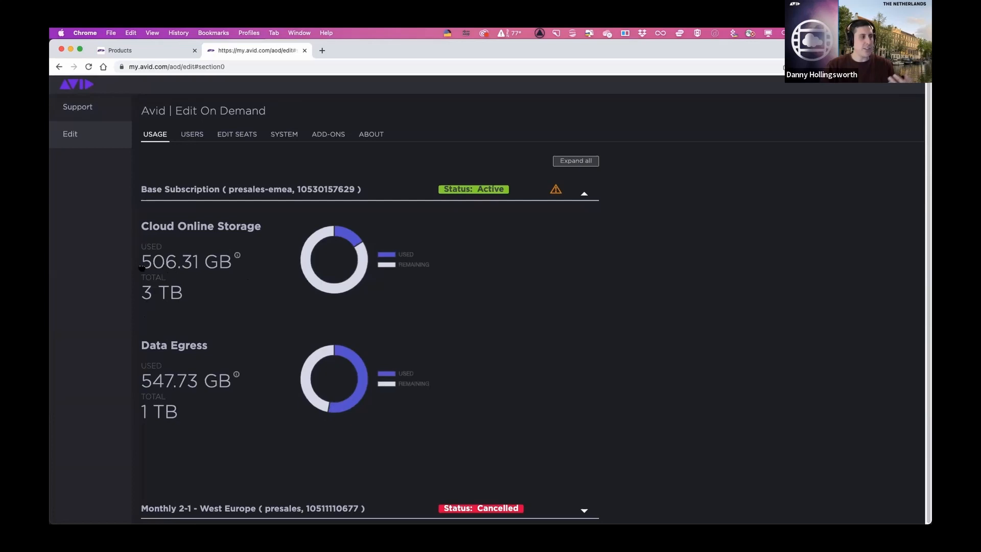
mouse_move(186, 270)
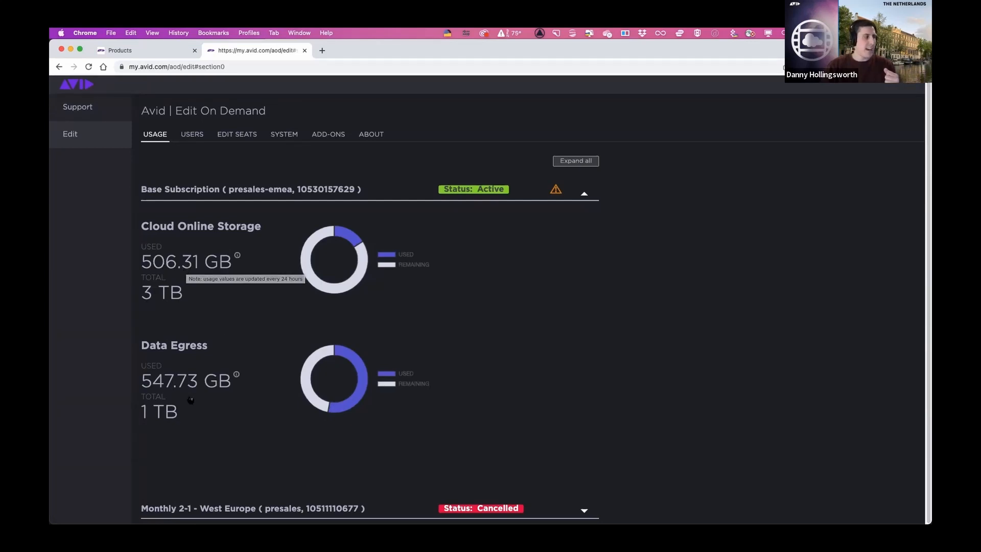
mouse_move(163, 383)
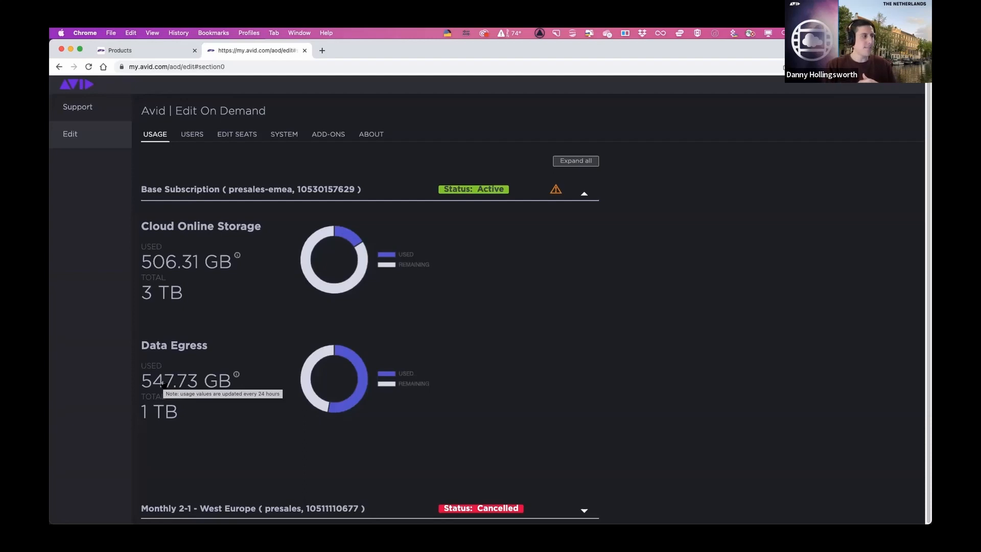
- Try to add new users to the active base subscription, opening three username entries and filling two of them with first names
click(191, 137)
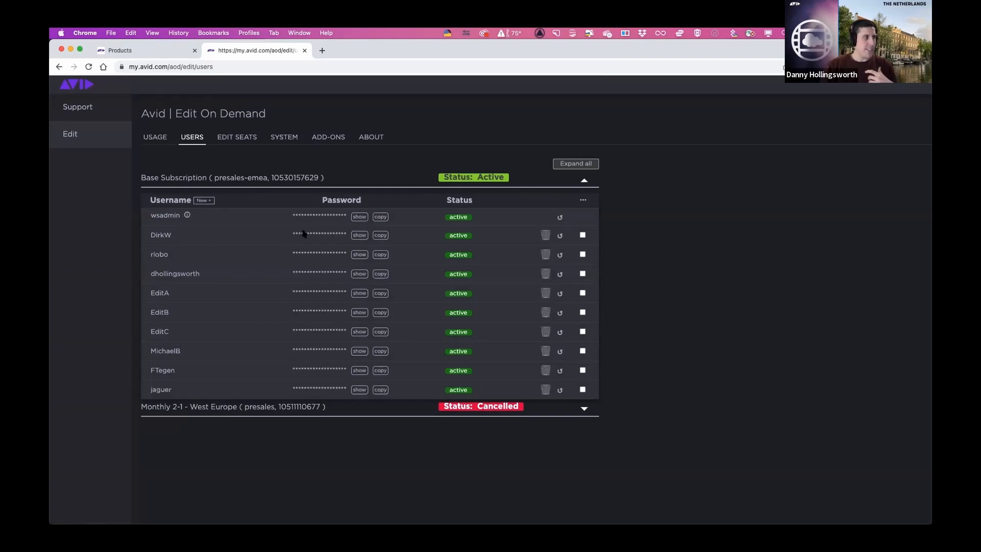
click(211, 200)
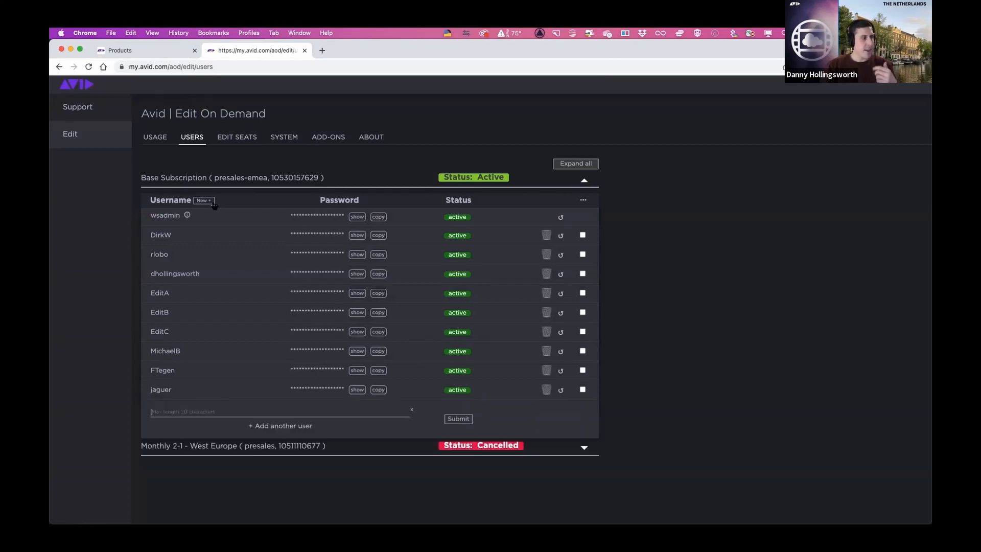
click(293, 426)
click(294, 441)
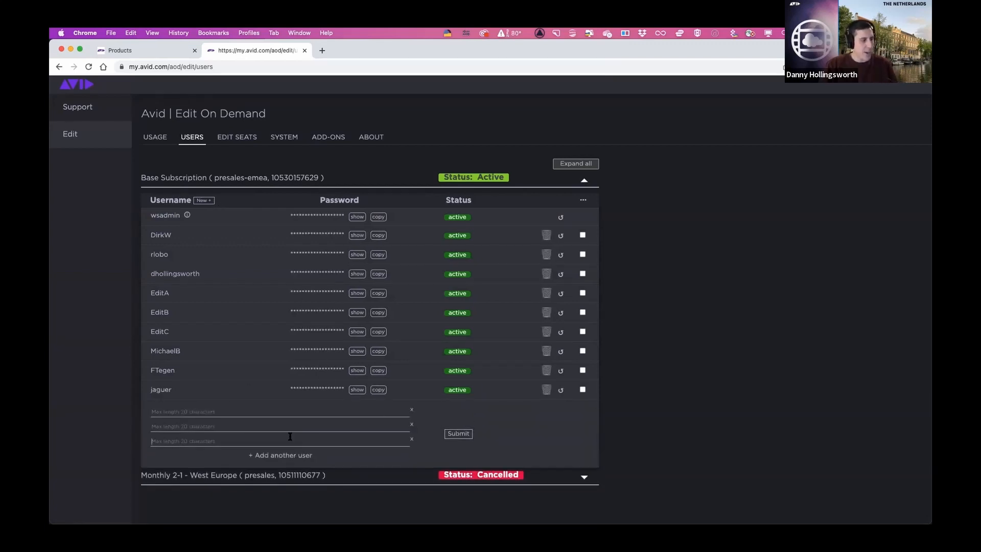
click(269, 413)
text(Ray)
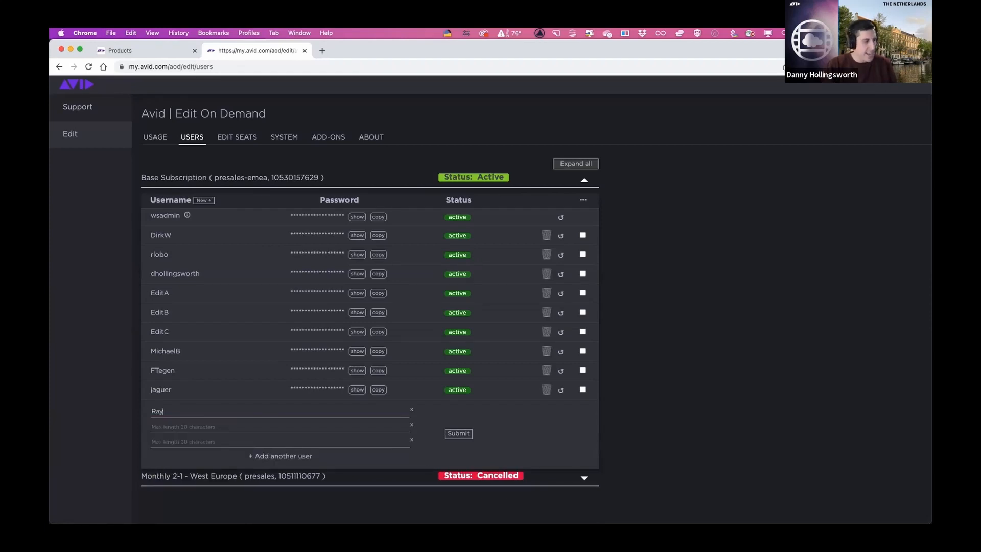
click(261, 427)
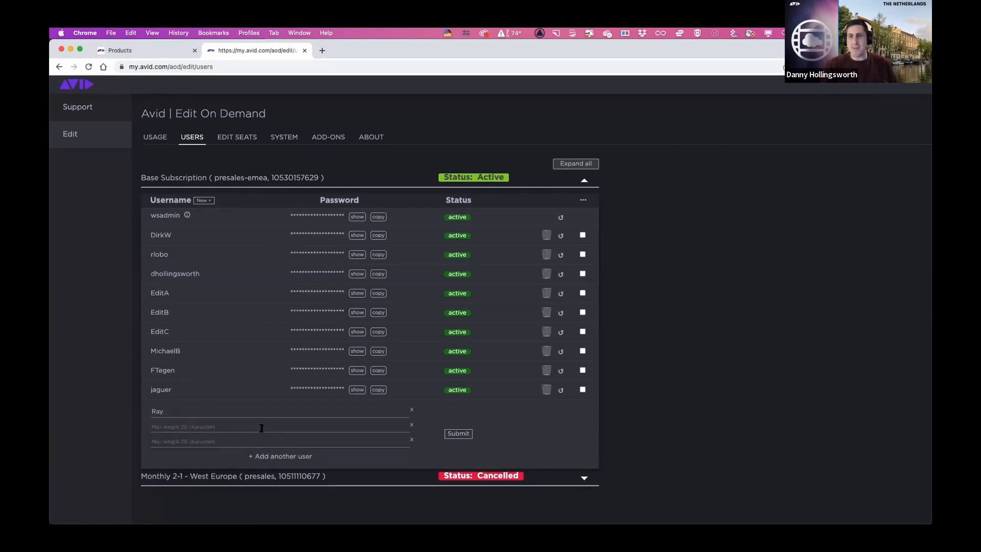
text(Corey)
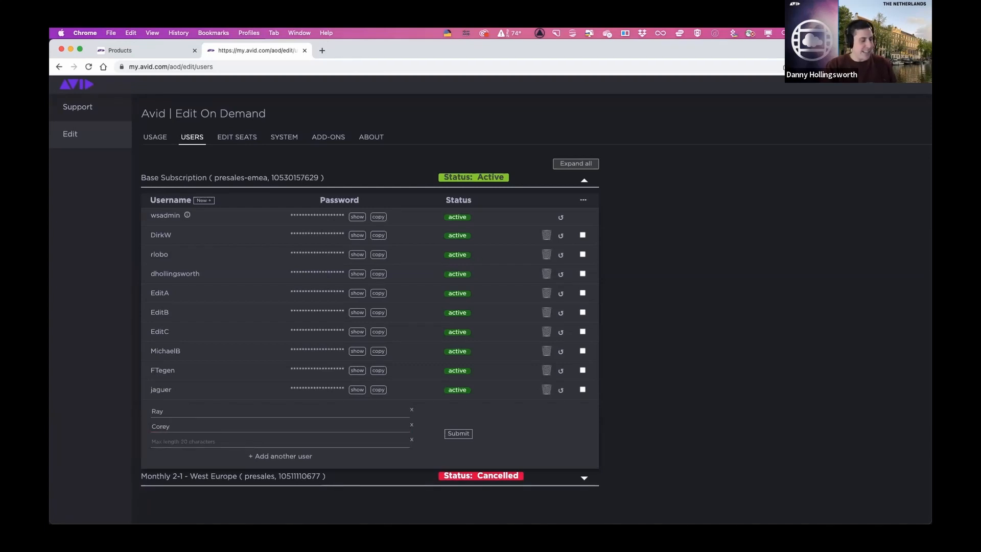
click(450, 434)
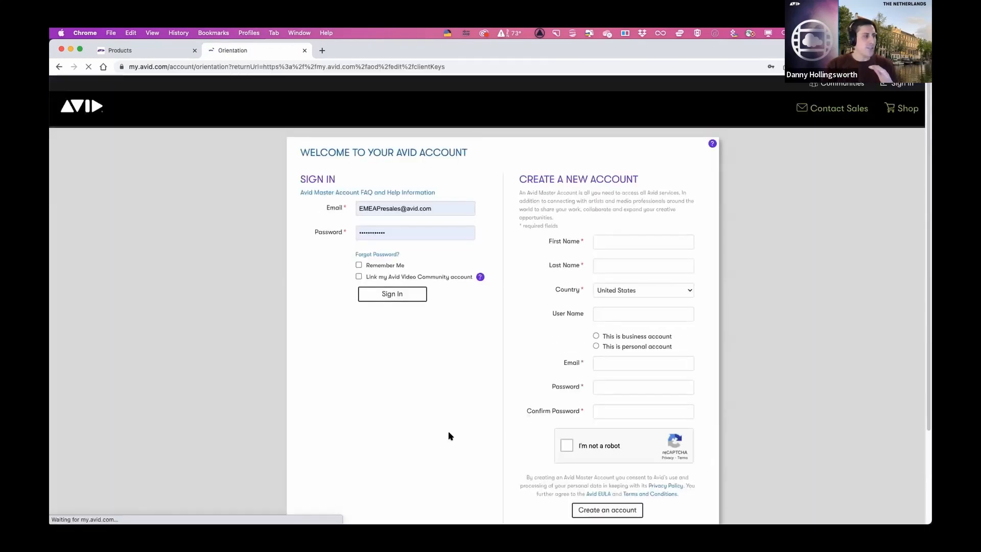
- Sign back in to the Avid account with the prefilled credentials and return to the base subscription's user list
click(396, 293)
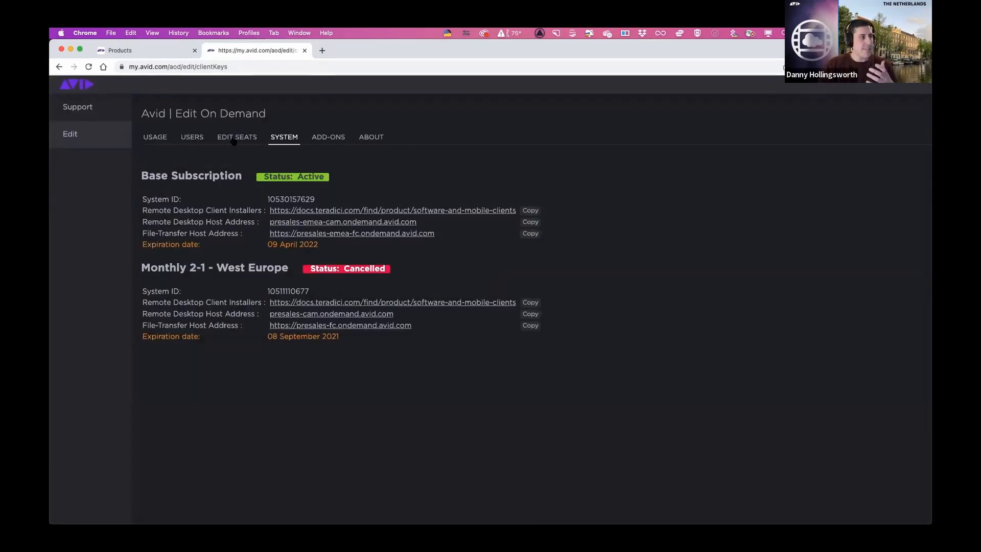
click(197, 143)
click(271, 185)
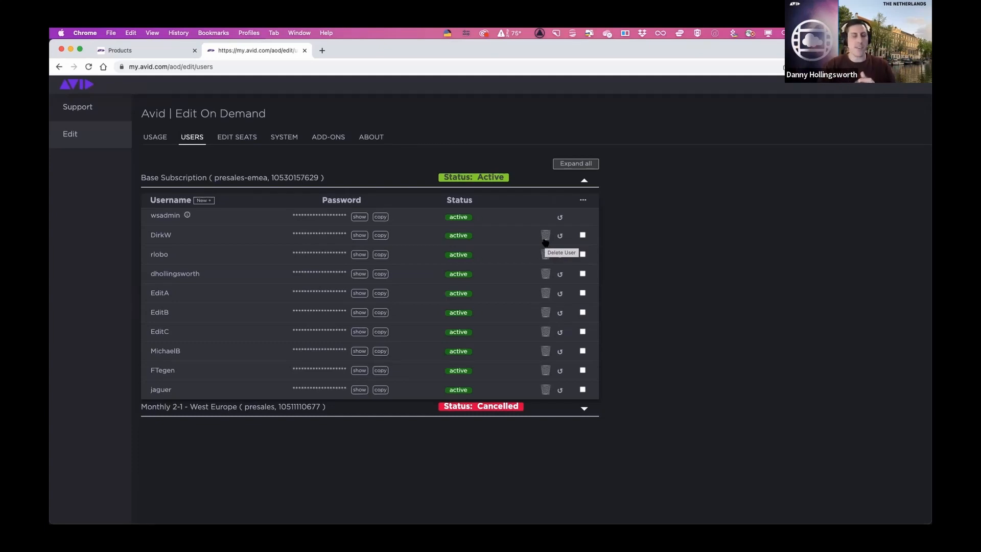
- View the virtual machines and their reset and stop controls under the base subscription's edit seats, and open the system details
click(245, 142)
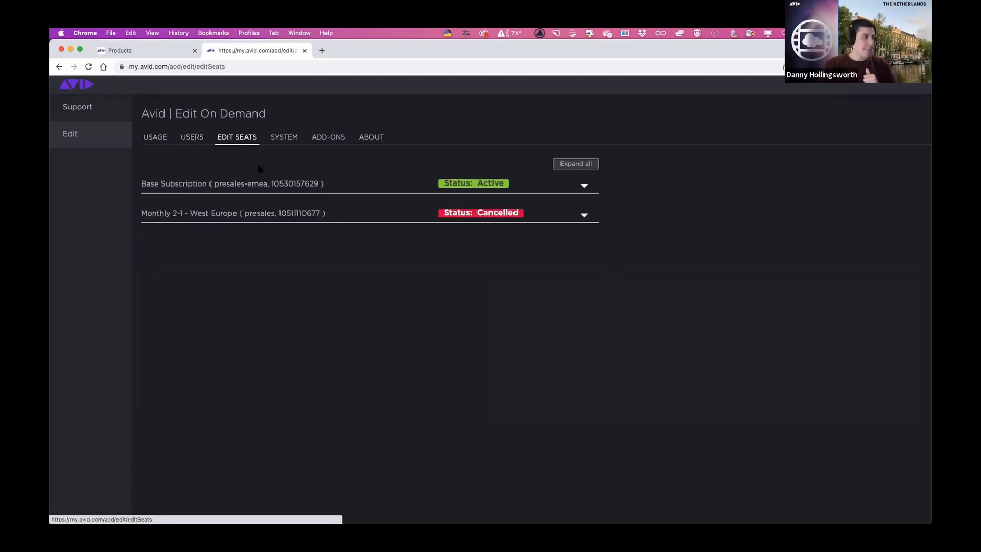
click(583, 185)
click(386, 191)
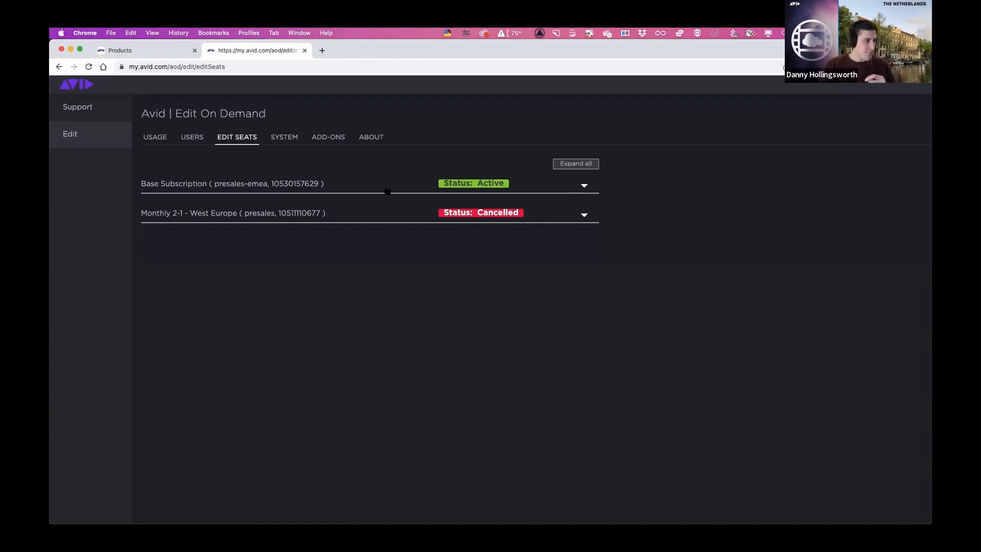
click(386, 191)
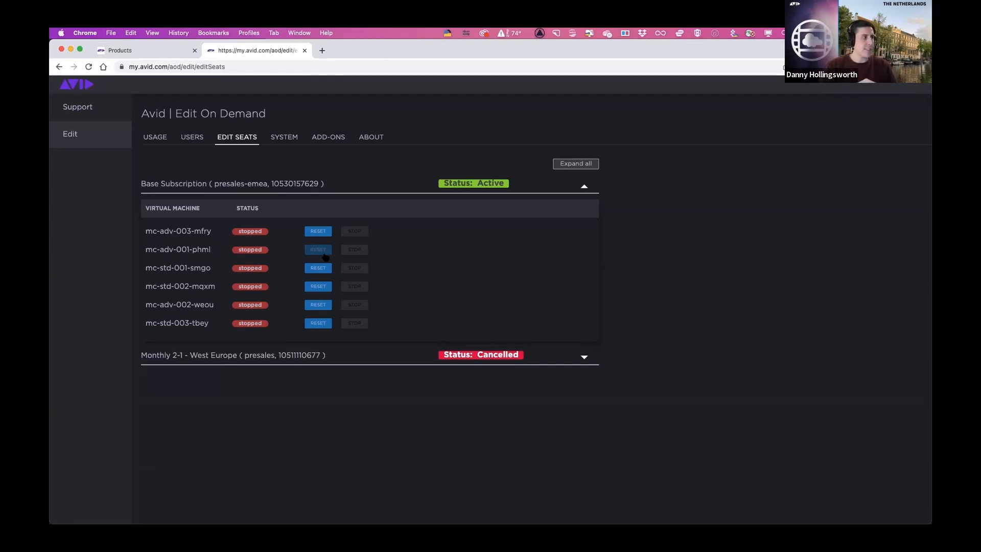
click(286, 140)
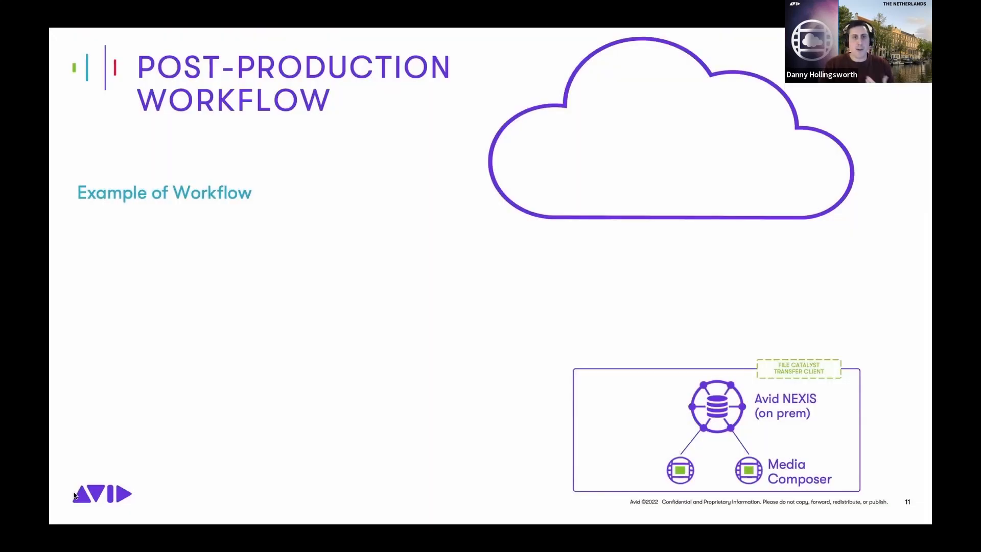
key(Right)
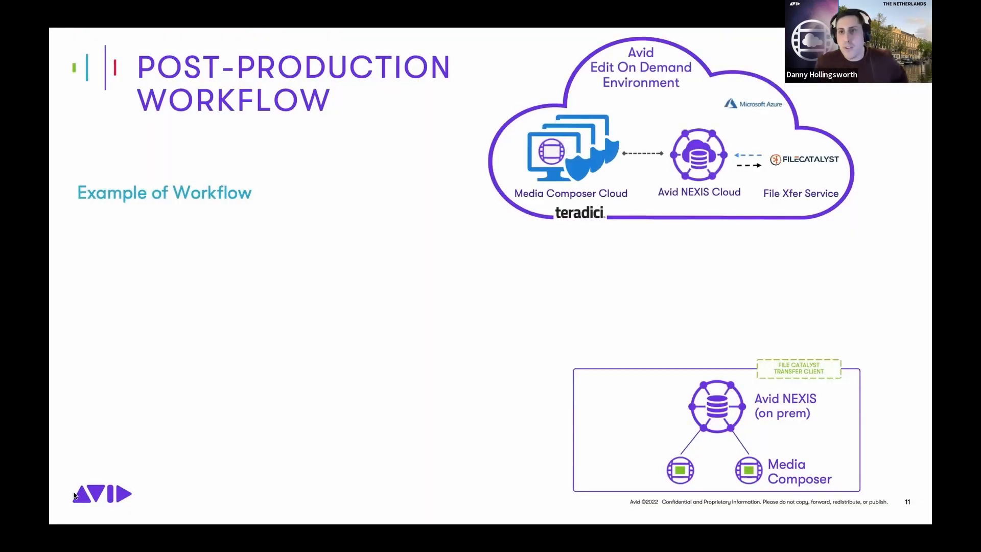
key(Right)
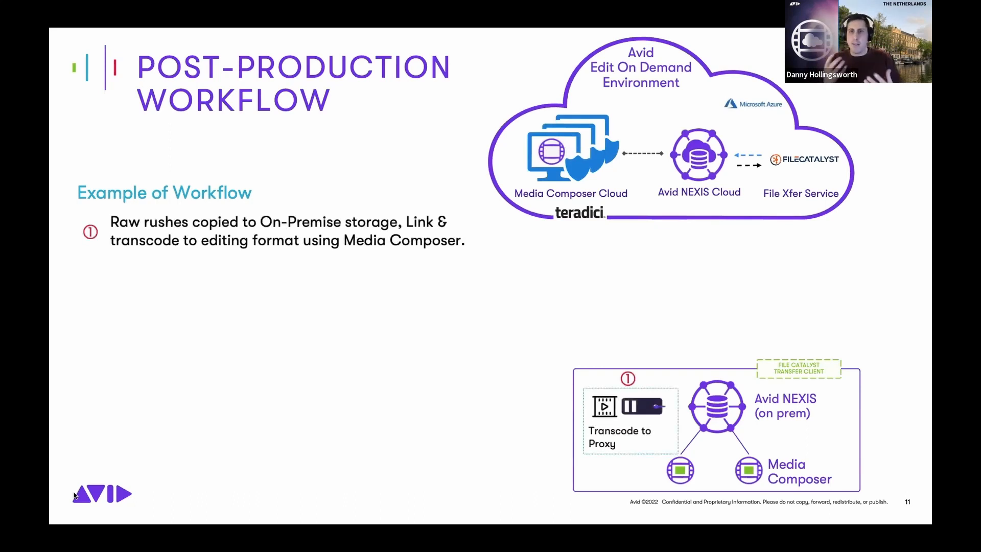
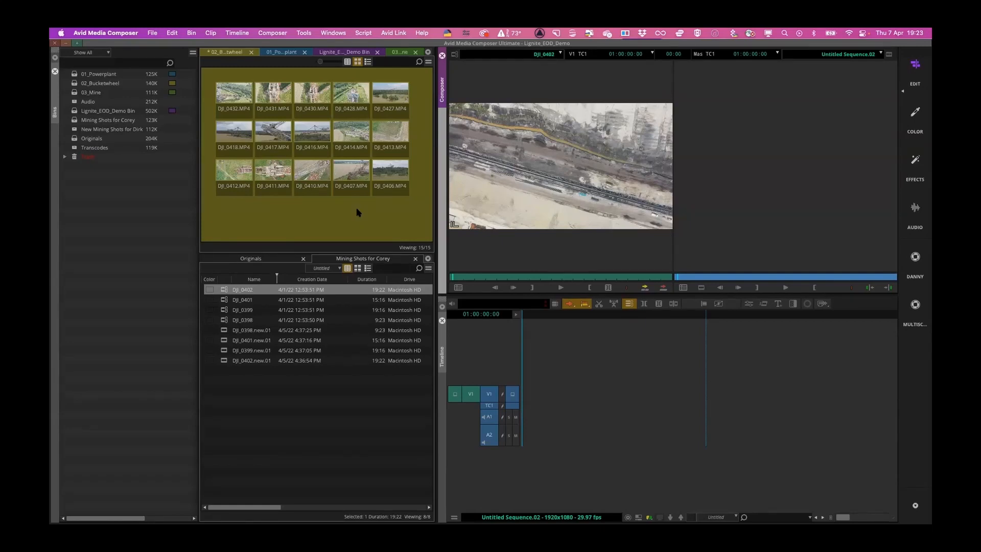
- Look through the Powerplant and Bucketwheel bins, and preview the linked clips DJI_0399, DJI_0398 and DJI_0402 in the source monitor
click(269, 53)
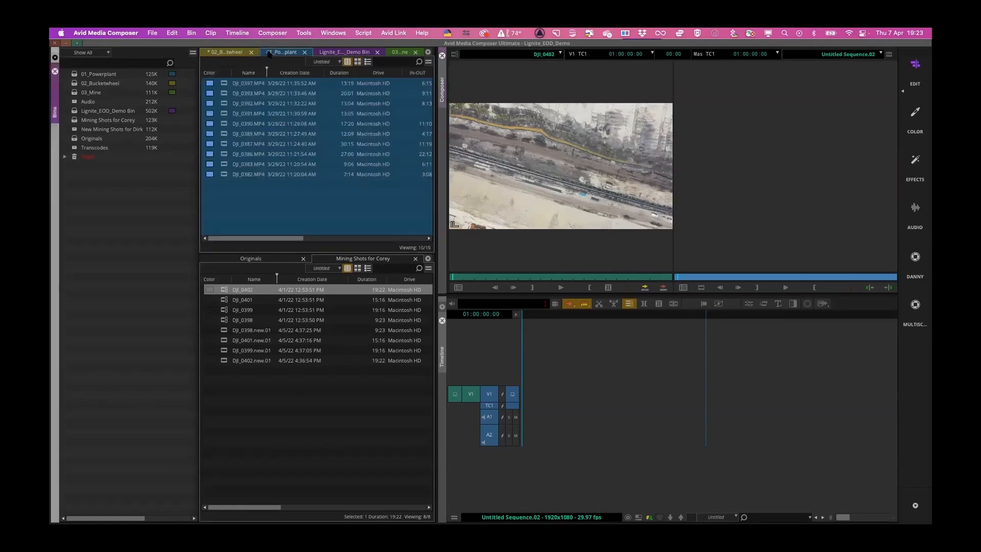
click(230, 53)
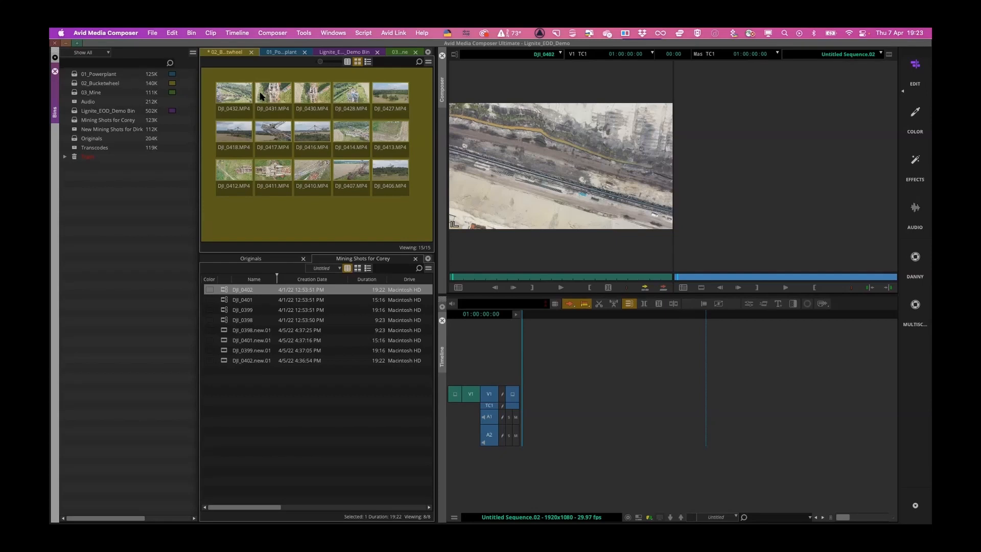
click(223, 300)
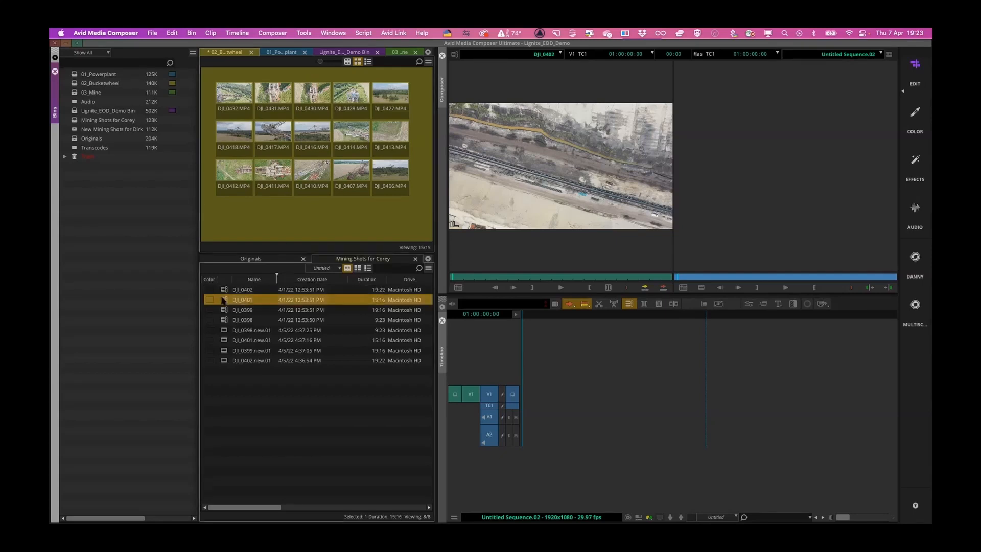
double_click(221, 310)
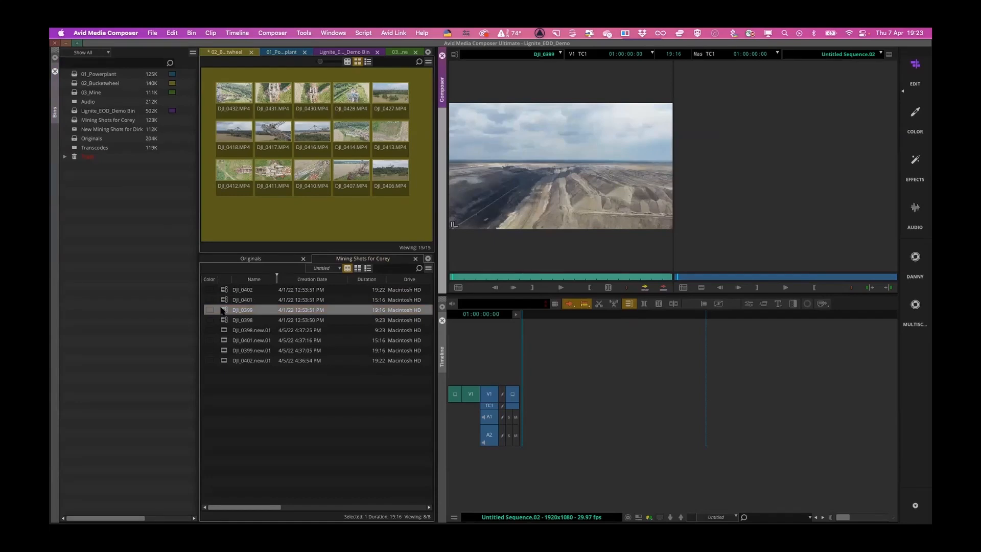
click(222, 320)
double_click(223, 321)
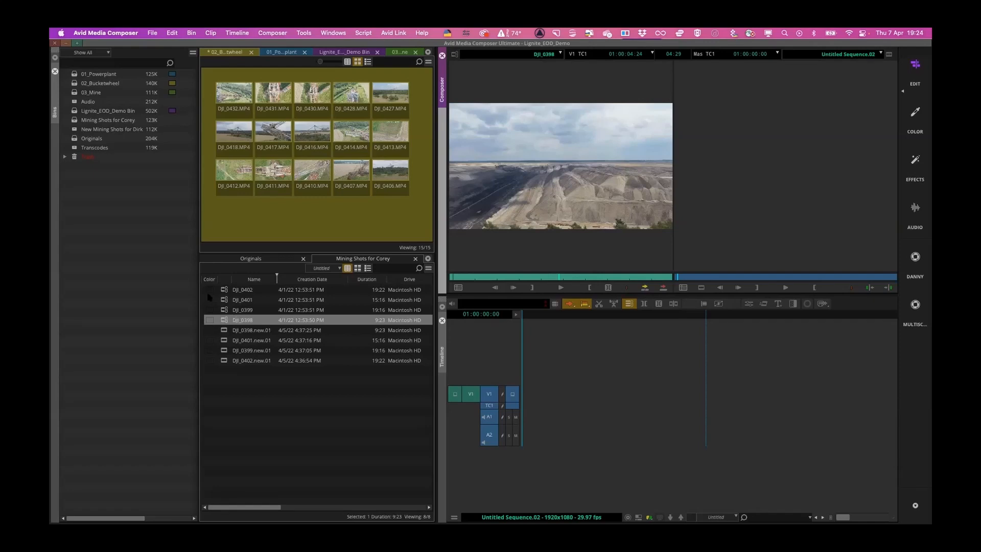
double_click(225, 290)
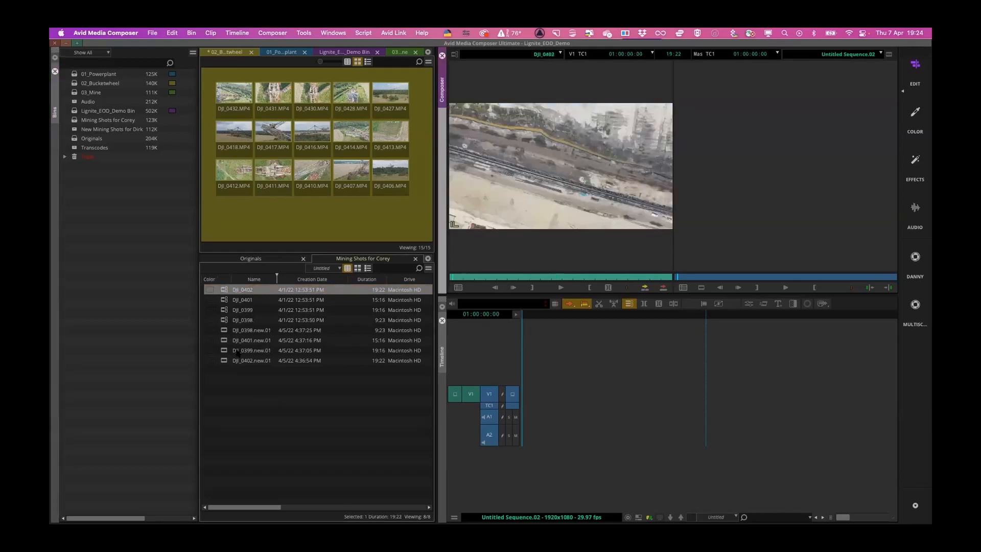
- View the input options for bringing media into the Mining Shots for Corey bin, including the Source Browser
right_click(292, 413)
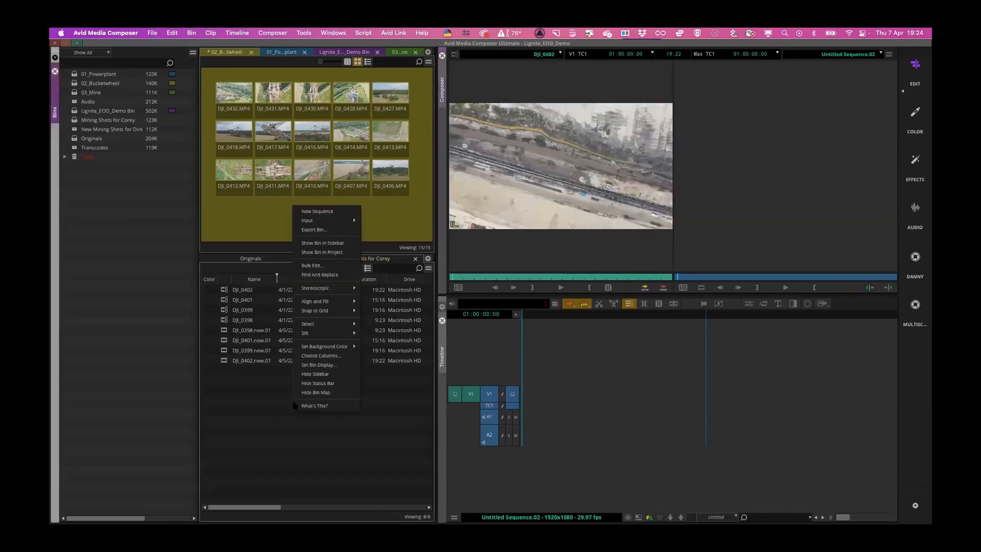
mouse_move(312, 225)
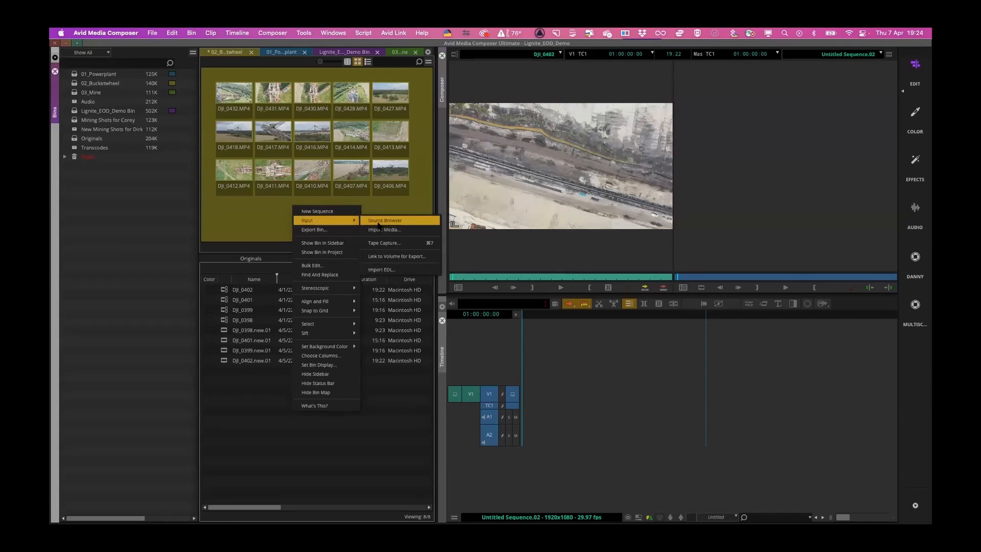
click(388, 425)
- Preview the linked clip DJI_0398 and the transcoded clips DJI_0398.new.01 and DJI_0401.new.01 in the source monitor
double_click(223, 321)
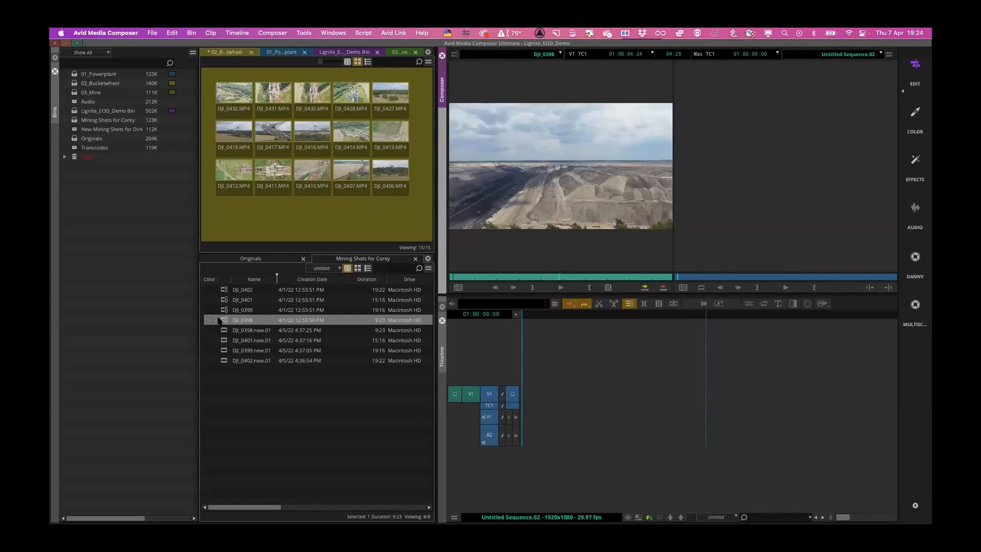
click(225, 330)
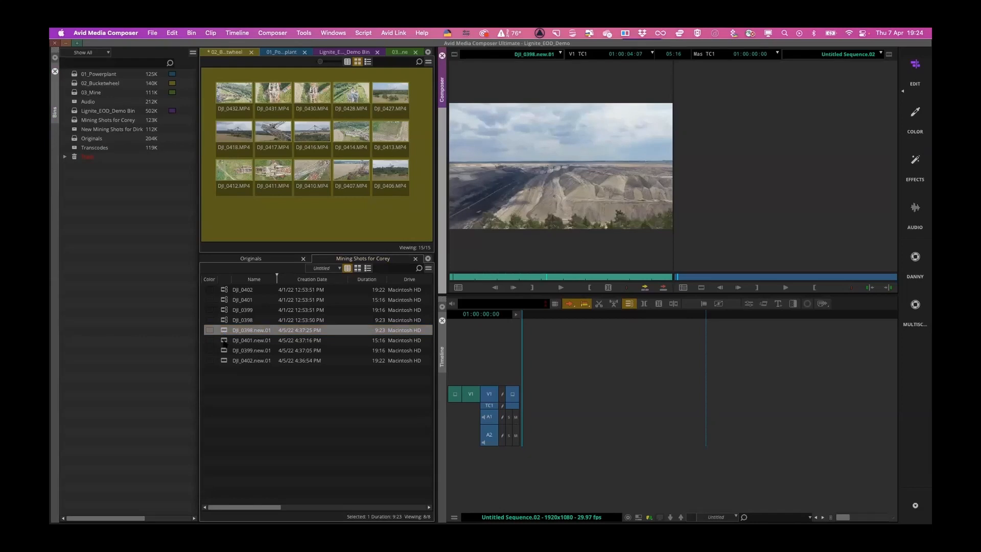
double_click(225, 340)
- Examine the Transcode settings for the linked clip DJI_0398, including the frame rate options, and close them without transcoding
click(224, 321)
right_click(224, 320)
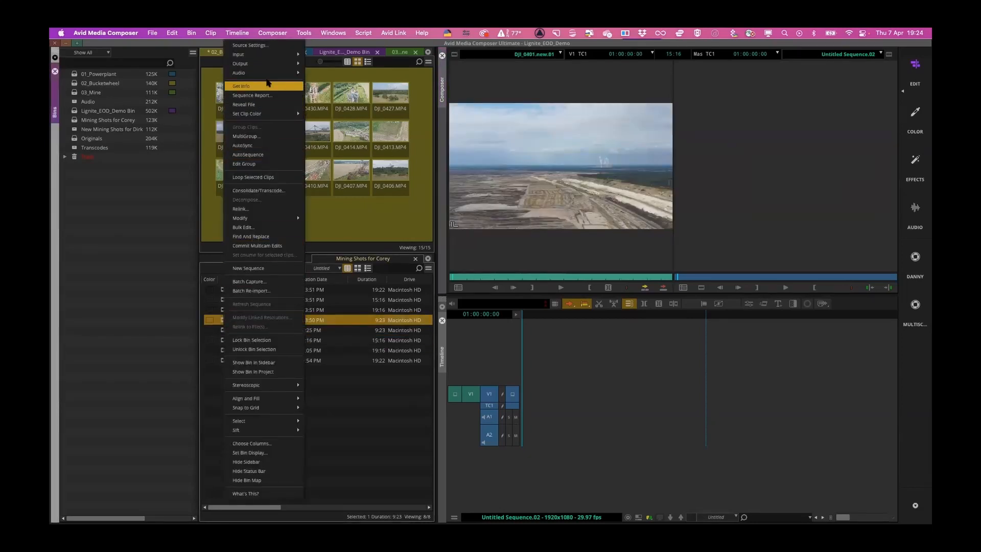
click(283, 191)
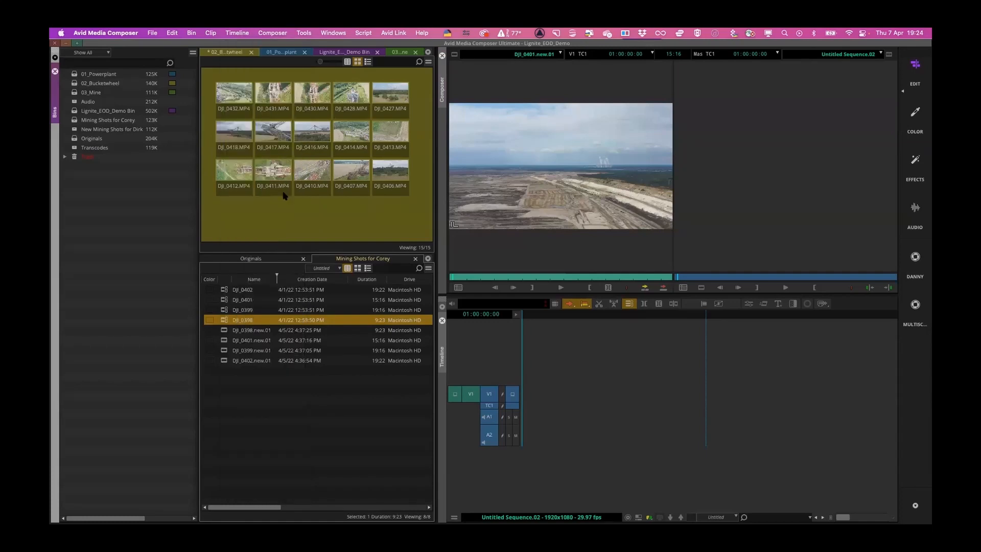
click(329, 138)
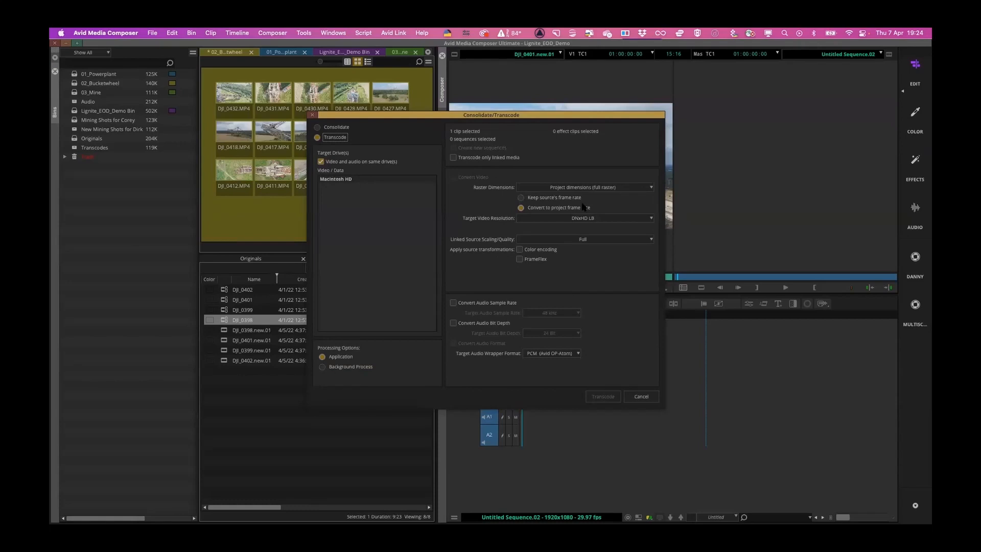
click(557, 199)
click(652, 397)
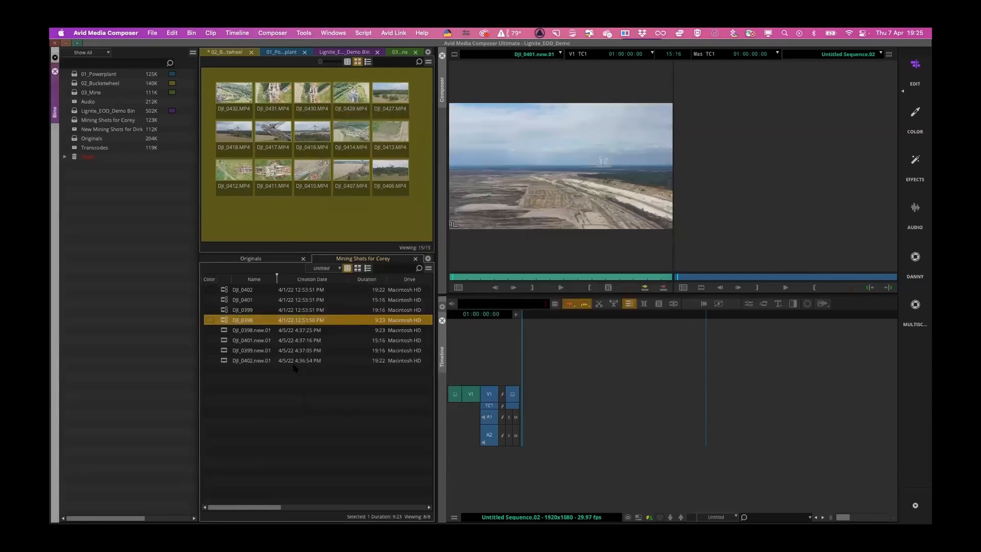
- Switch to Finder, bring up the _Upload To Corey folder and a second window, and open the Lignite_EOD_Demo folder inside Projects there
key(ctrl+Up)
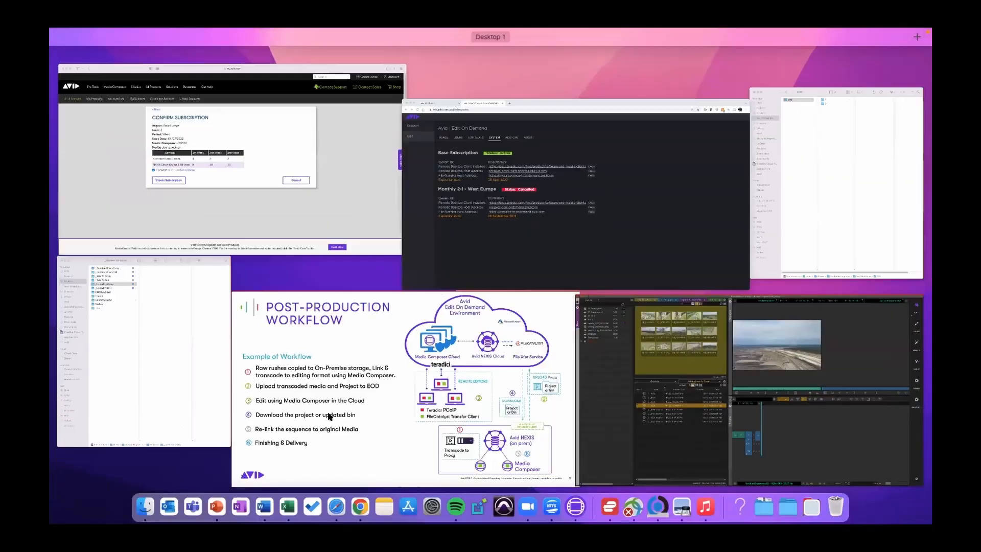
click(204, 335)
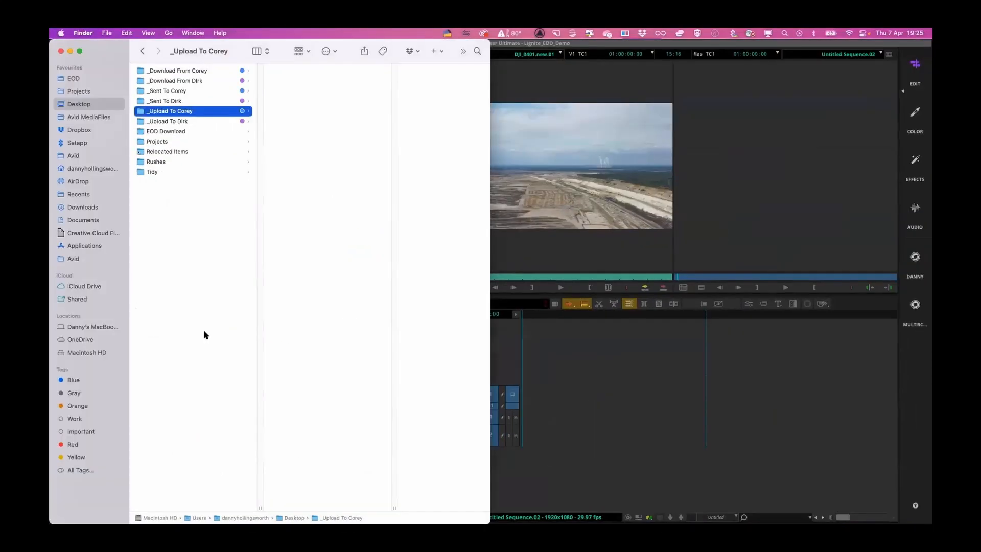
key(ctrl+Up)
click(762, 143)
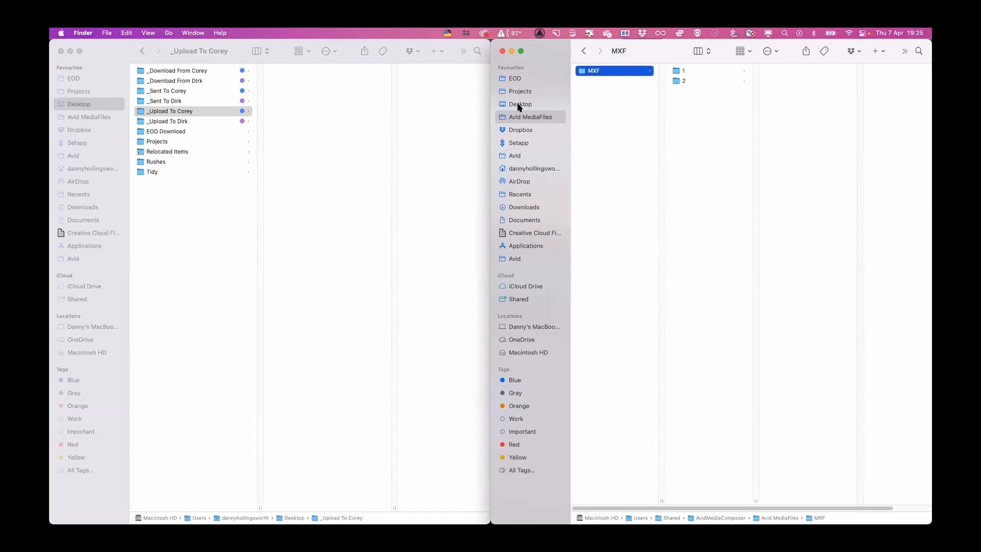
click(516, 93)
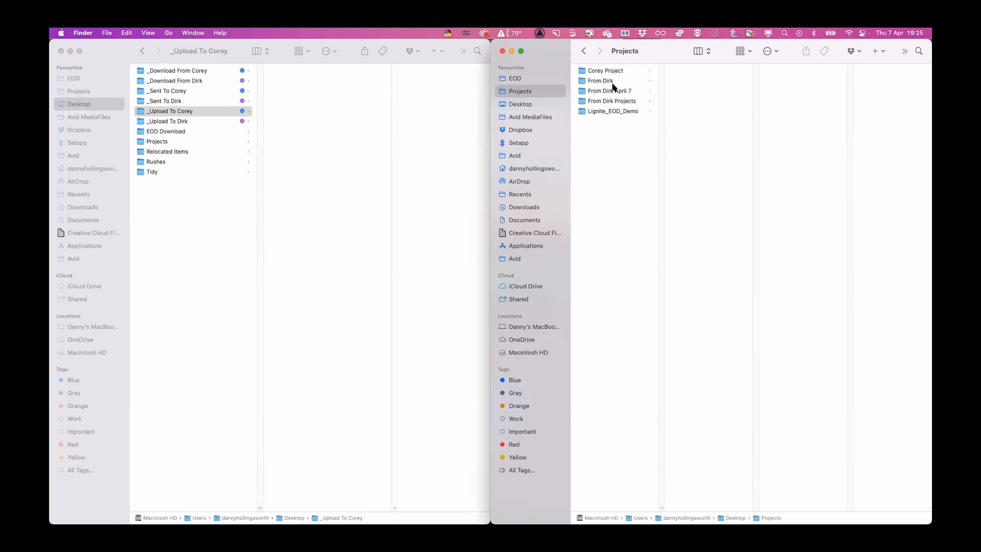
click(622, 112)
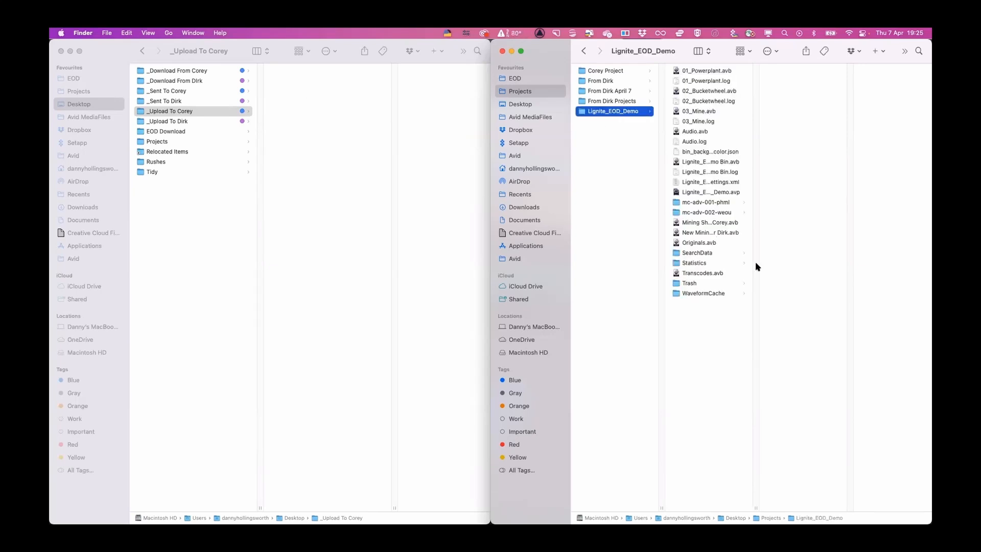
drag(759, 508, 793, 508)
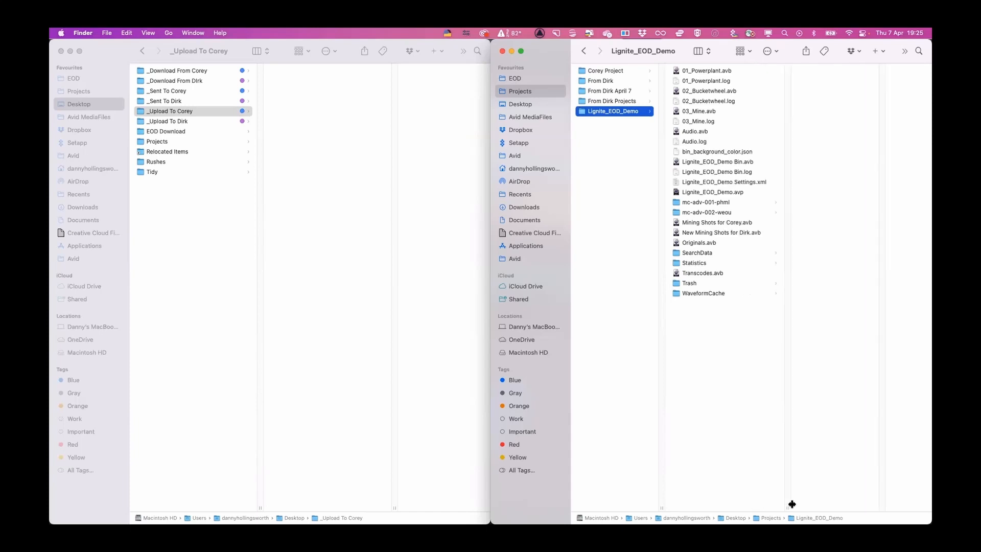
- Copy the bin file Mining Shots for Corey.avb from the Lignite_EOD_Demo project folder into the _Upload To Corey folder
click(717, 234)
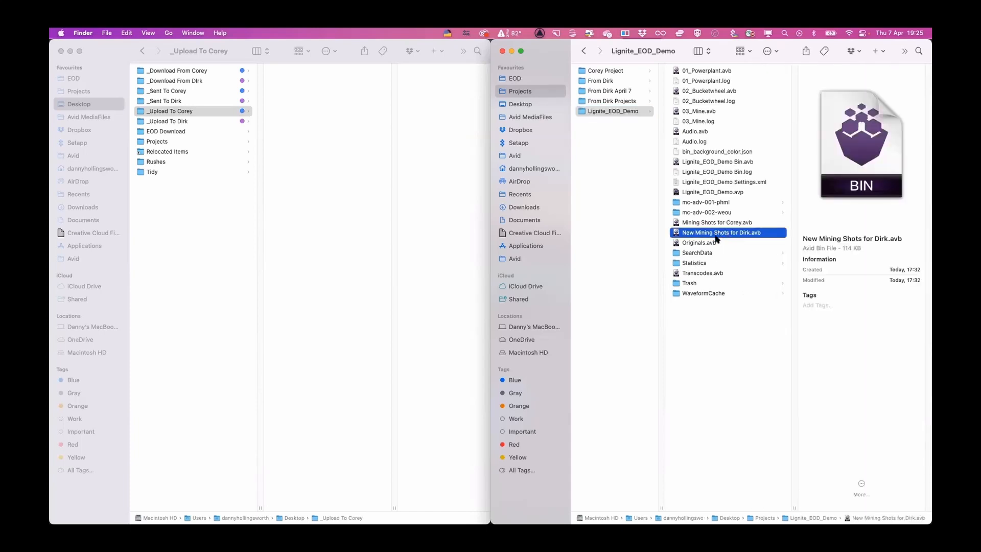
click(709, 225)
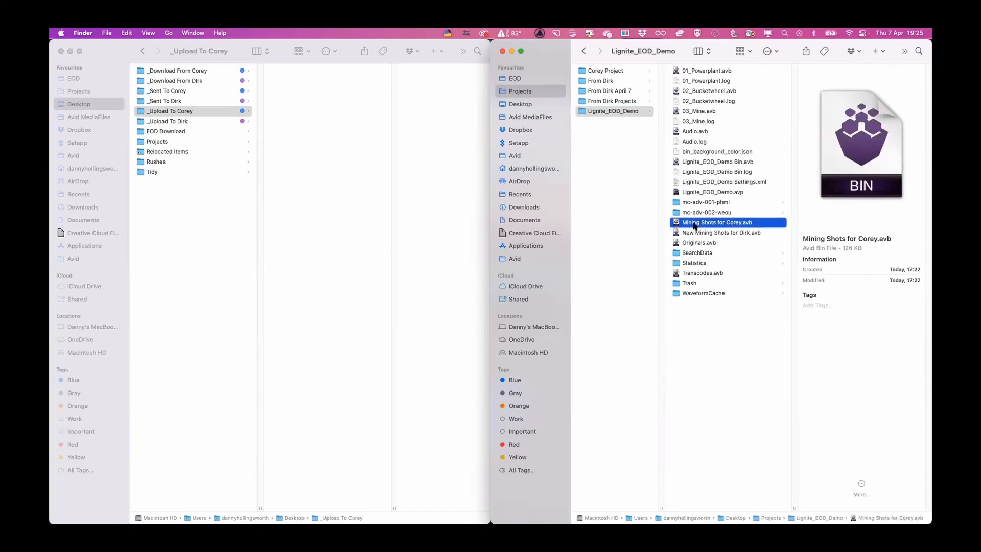
right_click(716, 223)
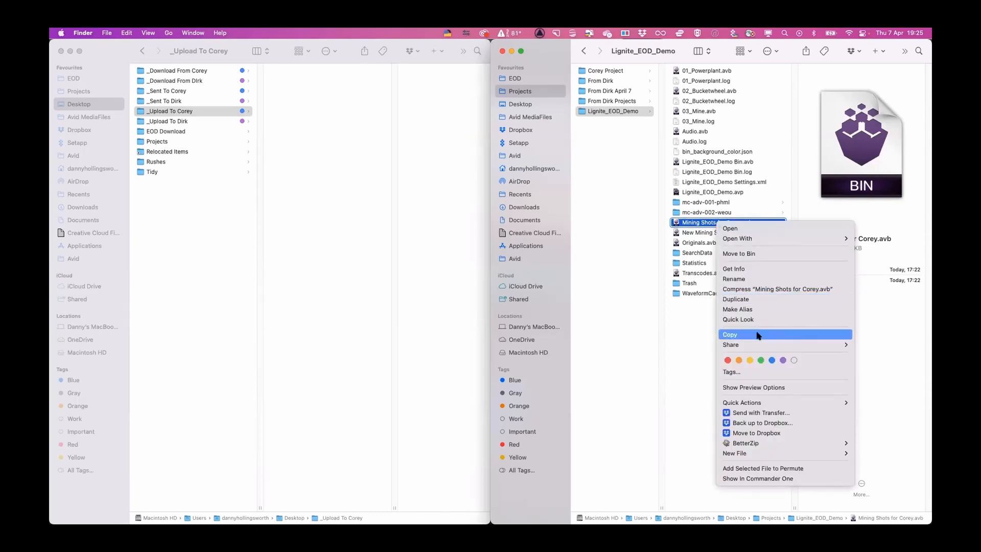
click(736, 334)
click(347, 98)
right_click(344, 100)
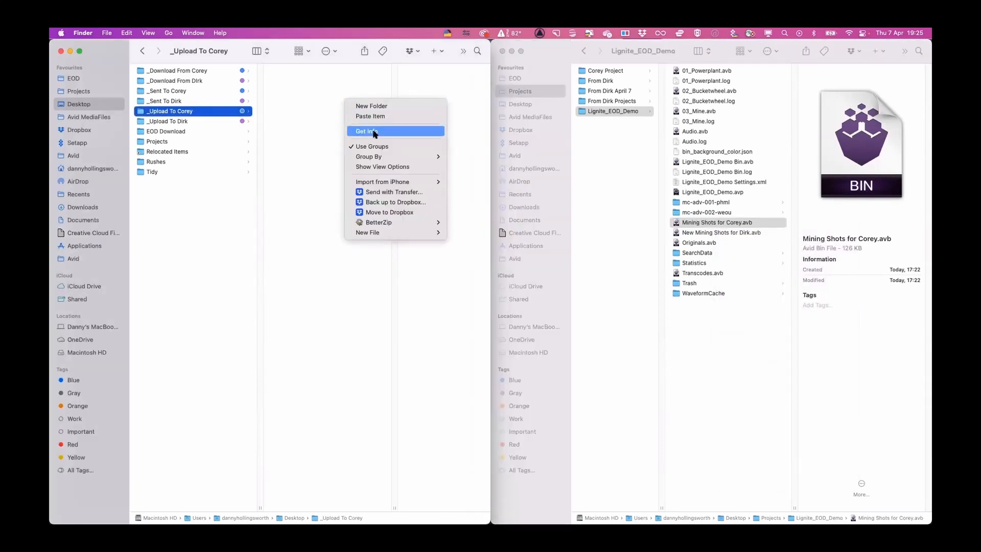
click(382, 117)
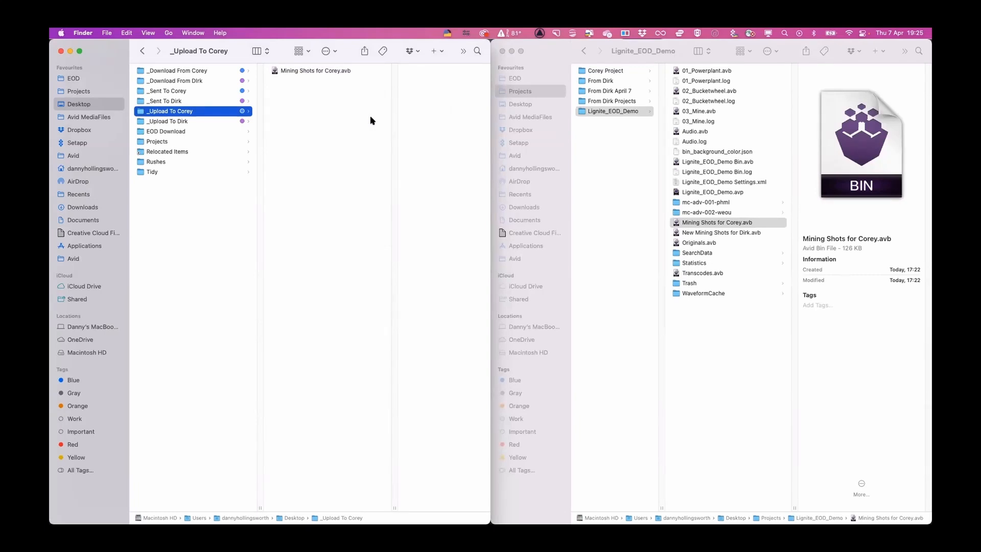
- Switch back to Media Composer and reveal the media file of the transcoded clip DJI_0398.new.01 in Finder
key(ctrl+Up)
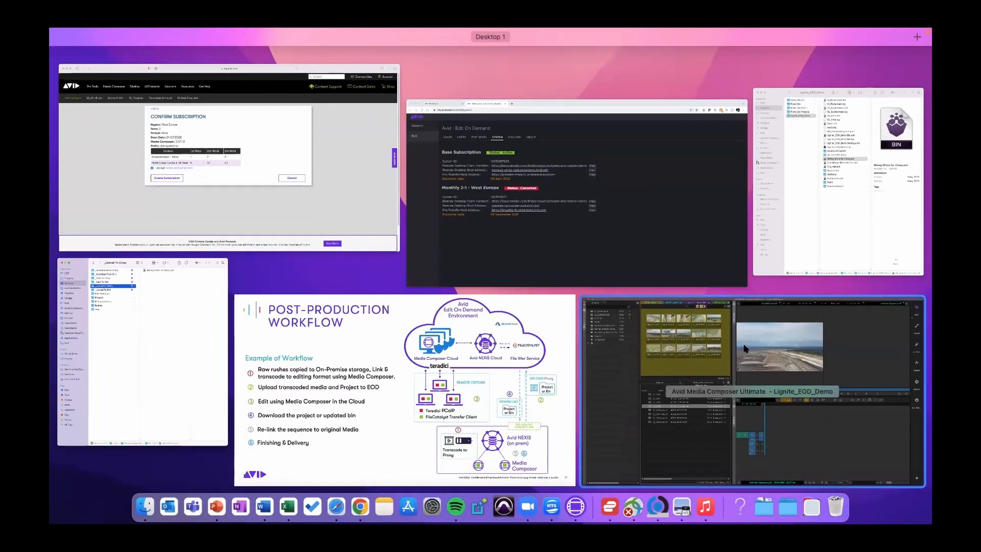
click(746, 344)
click(222, 331)
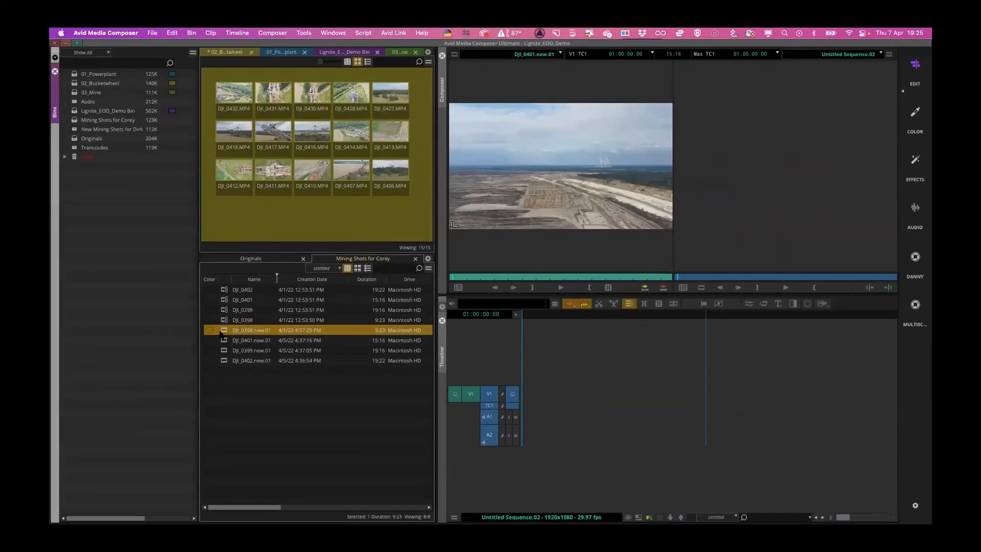
right_click(222, 332)
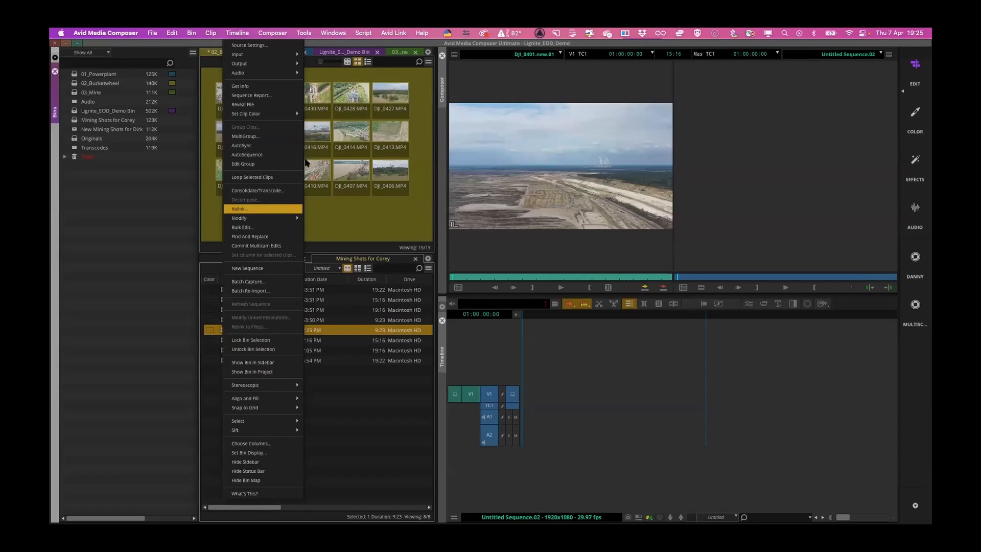
click(260, 104)
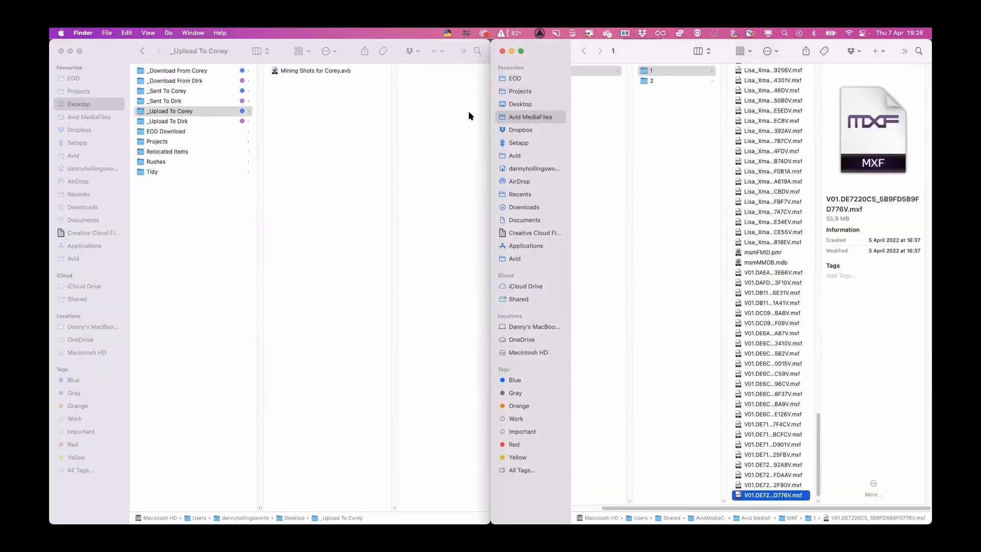
- Copy the revealed MXF file and the three V01.DE72 files above it into the _Upload To Corey folder
shift+click(763, 467)
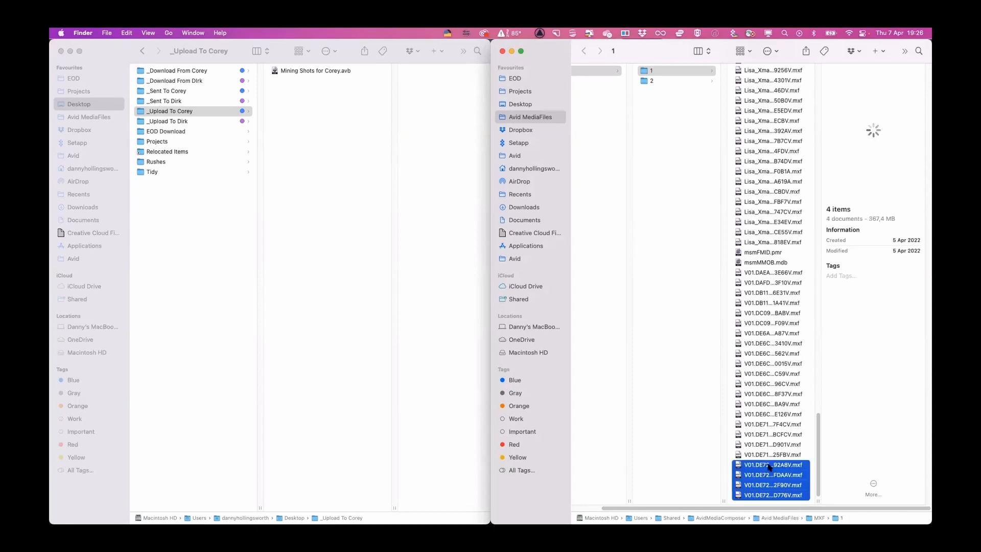
right_click(769, 467)
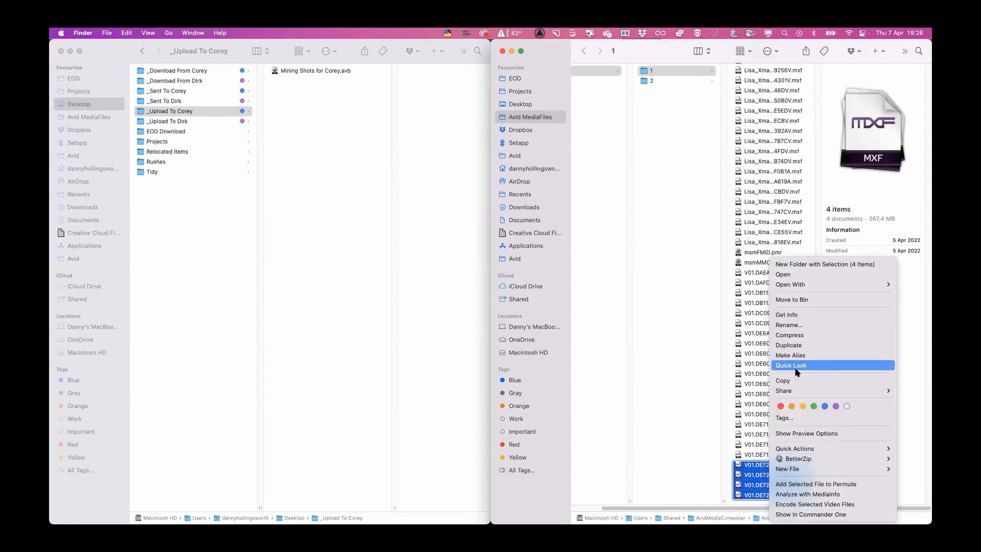
click(783, 380)
click(348, 155)
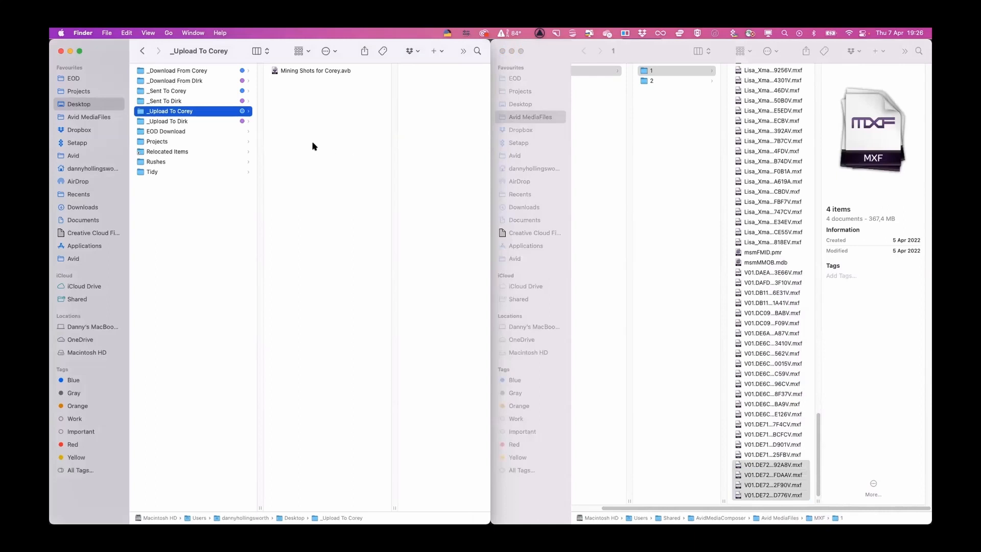
right_click(311, 140)
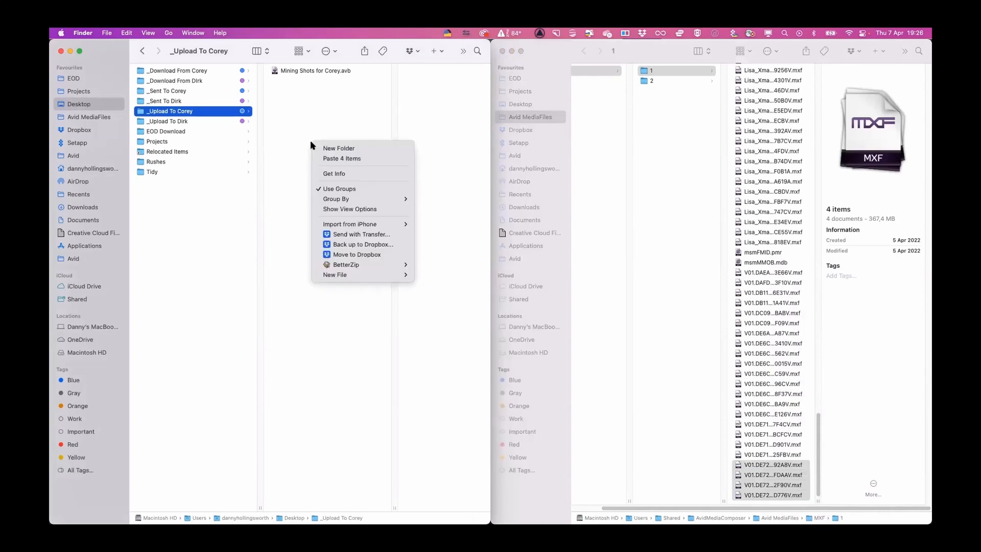
click(355, 159)
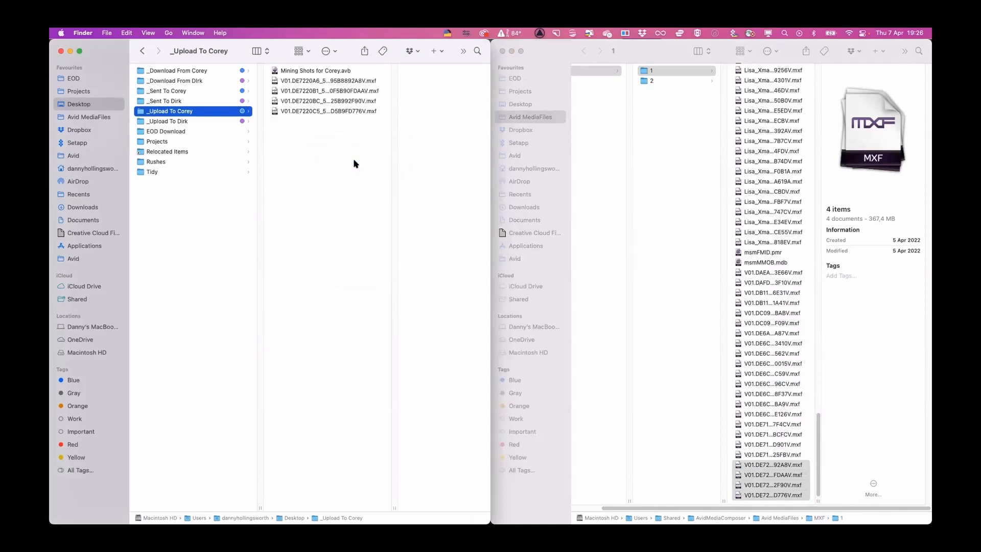
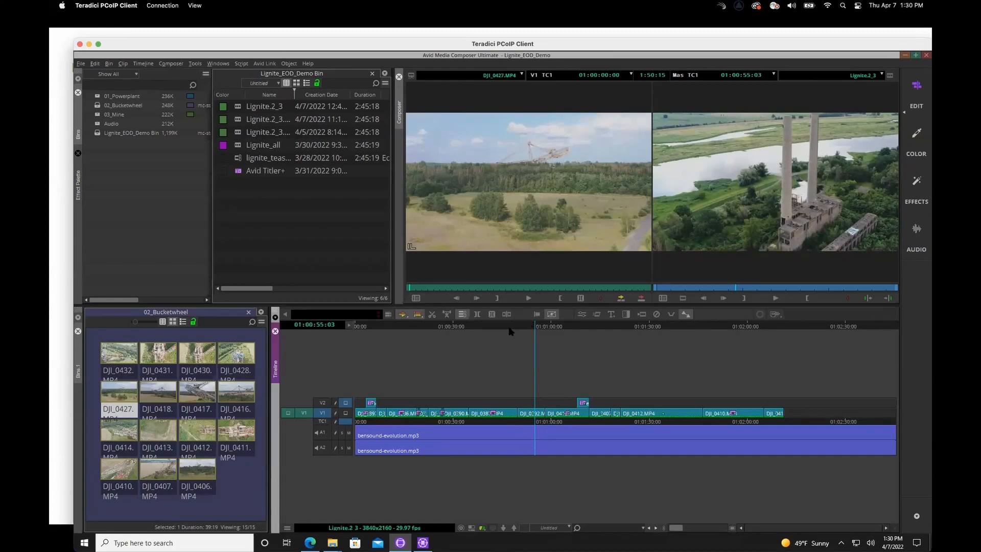
drag(474, 44, 452, 35)
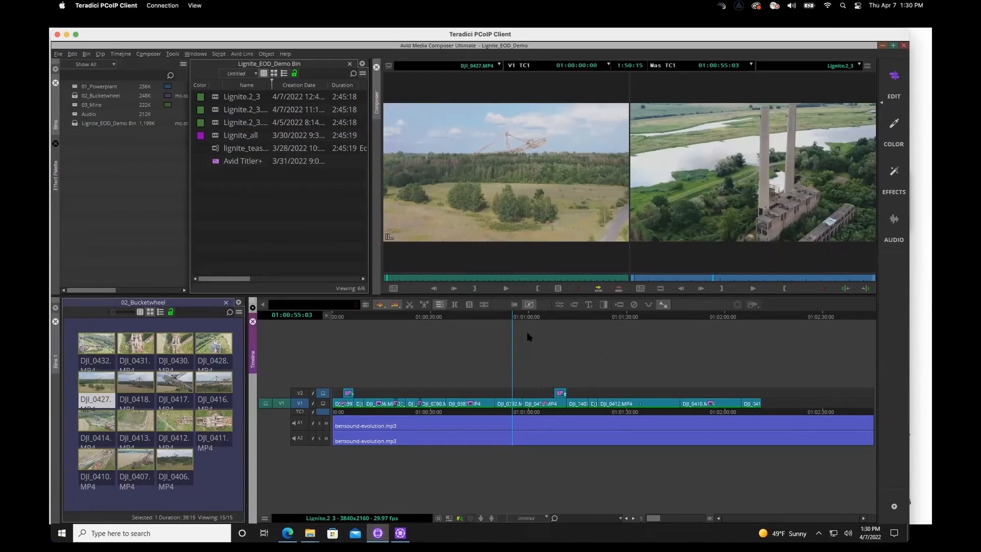
drag(515, 318, 614, 321)
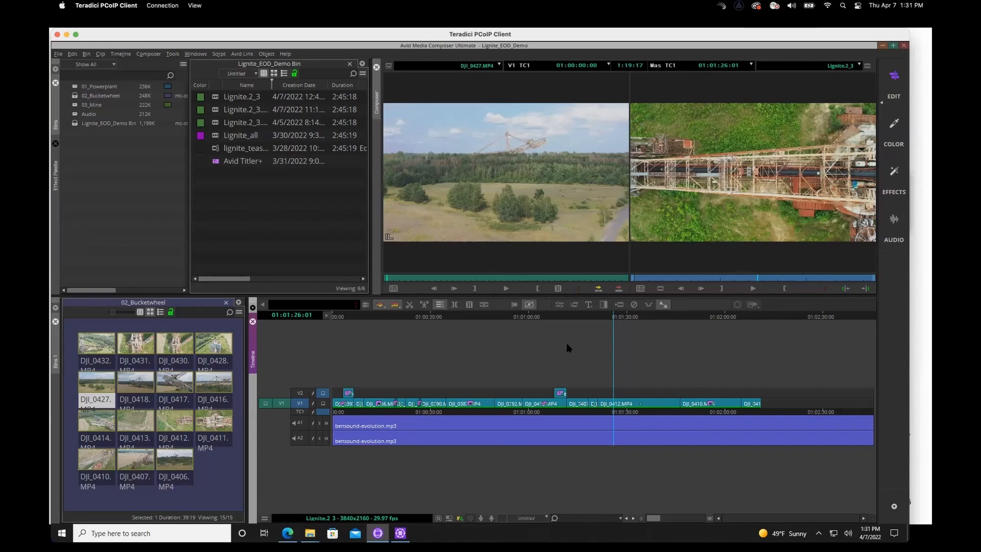
click(622, 316)
click(684, 316)
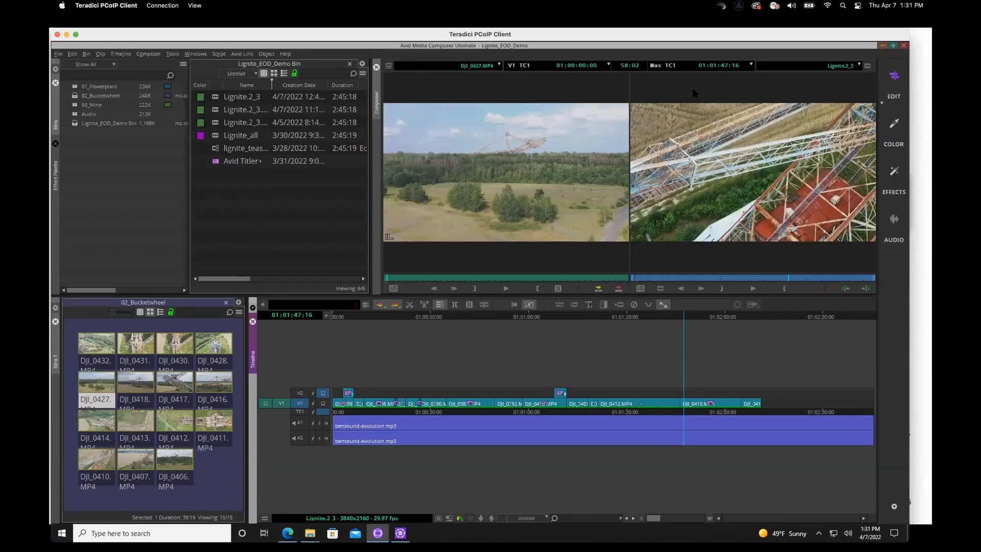
- Minimize Media Composer and Avid NEXIS Client Manager, and reload the From Danny folder by reopening it from the Projects workspace
click(882, 47)
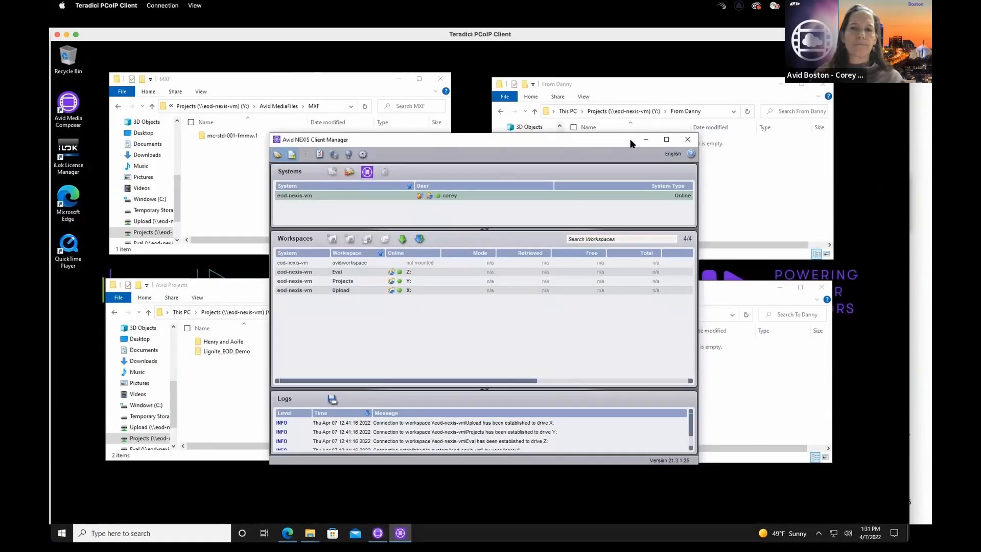
click(646, 140)
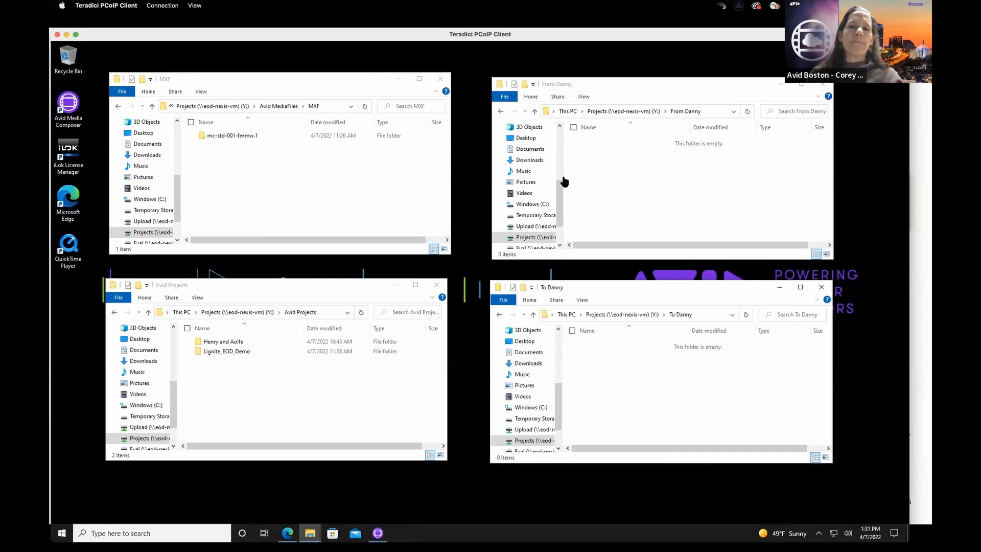
click(622, 114)
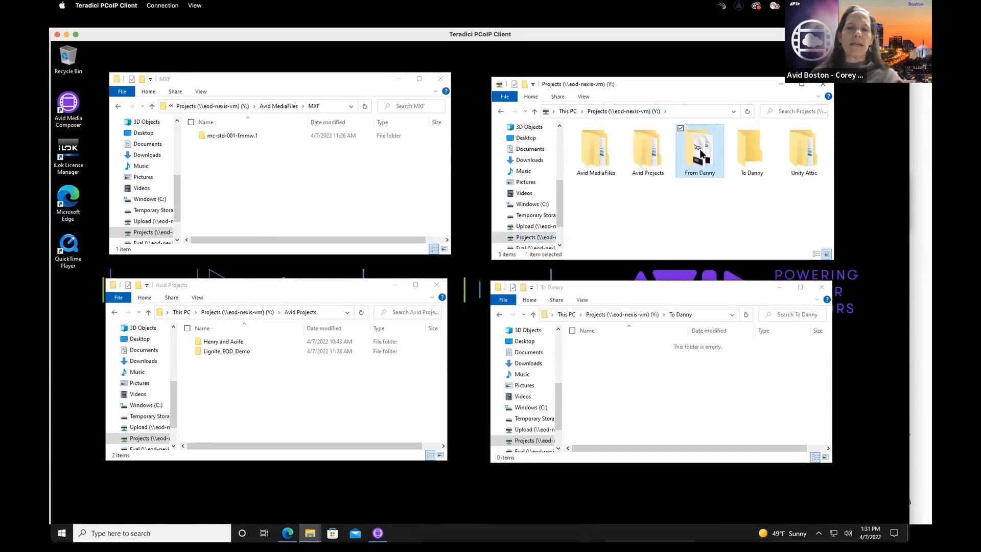
double_click(701, 153)
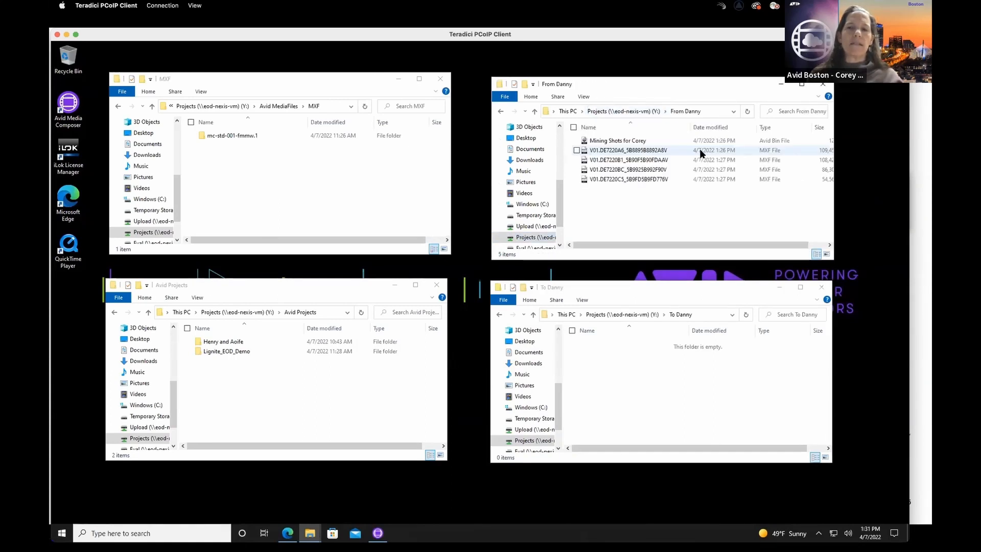
- Copy the Mining Shots for Corey bin into the Lignite_EOD_Demo project folder, and move the four MXF files into the mc-std-001-fmmw.1 media folder
right_click(585, 141)
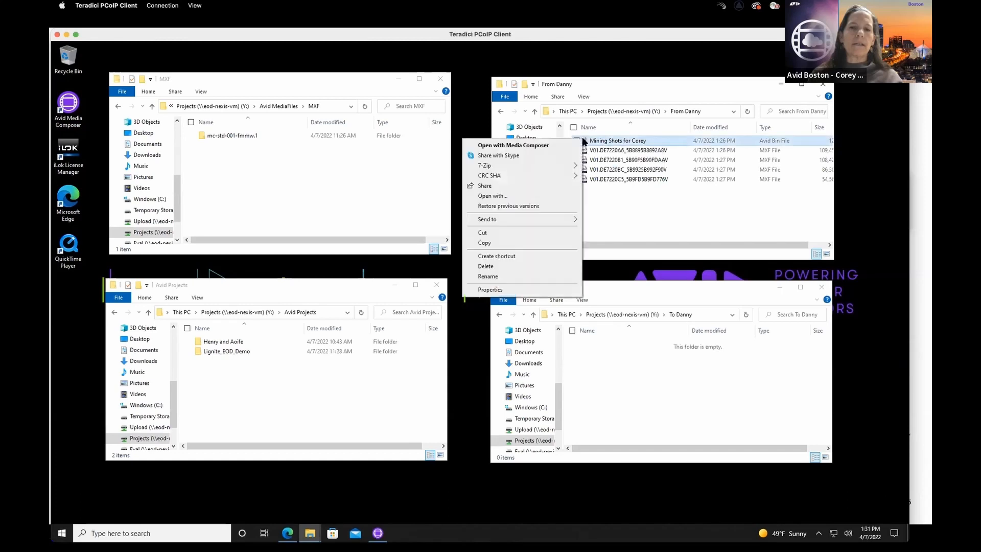
click(494, 243)
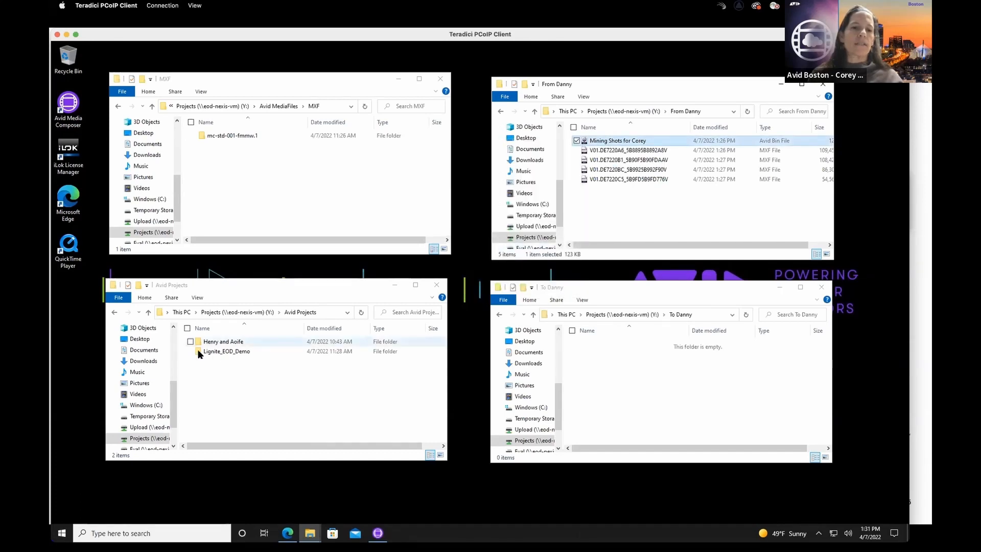
double_click(213, 352)
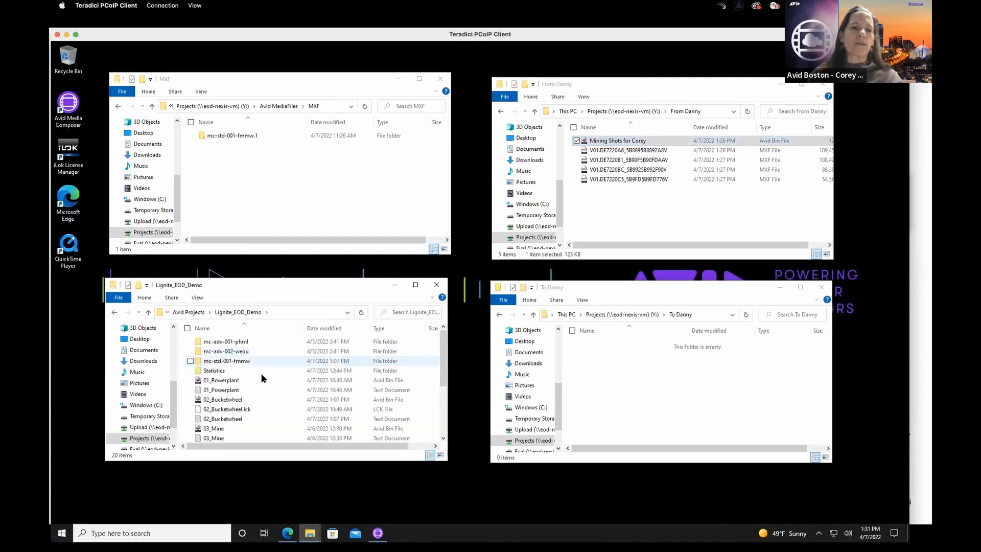
right_click(185, 341)
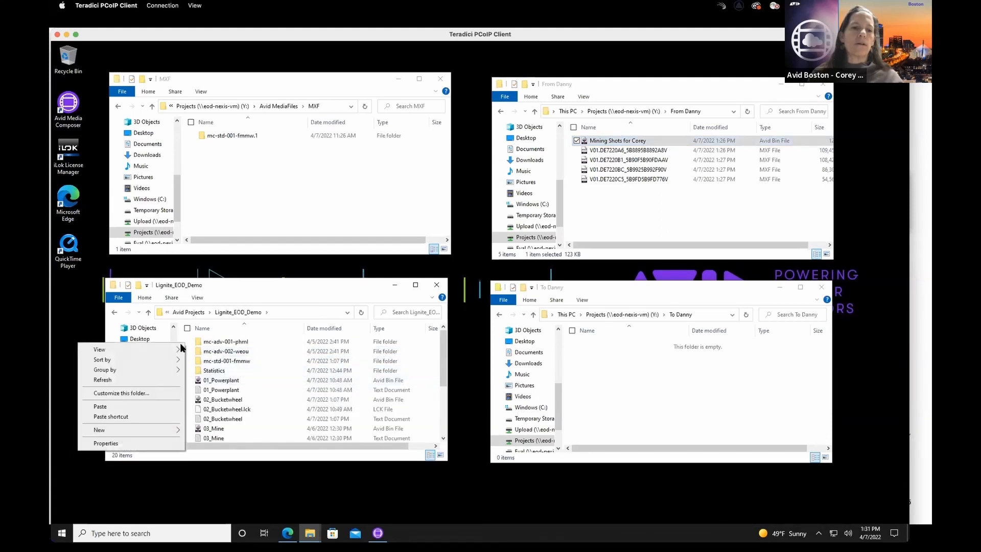
click(126, 404)
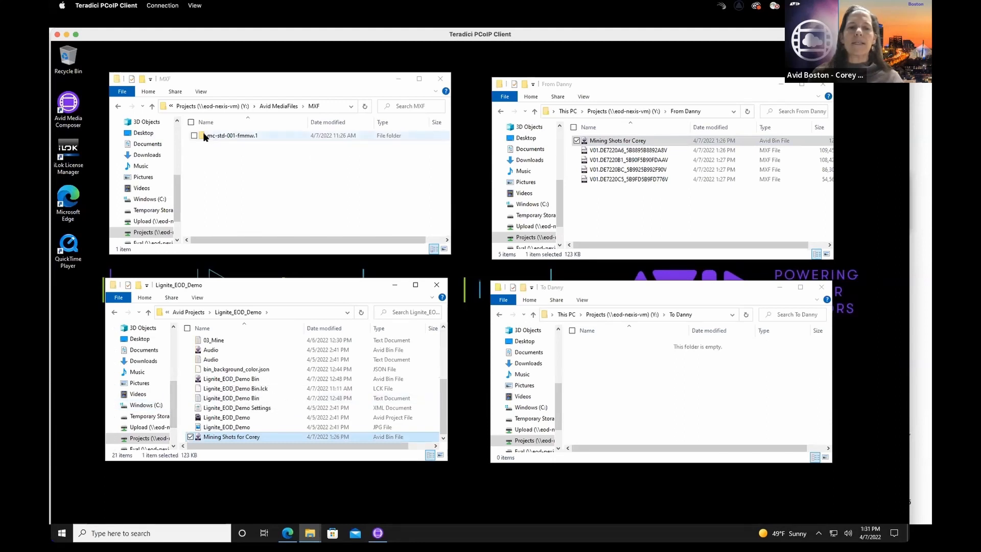
drag(641, 195, 238, 135)
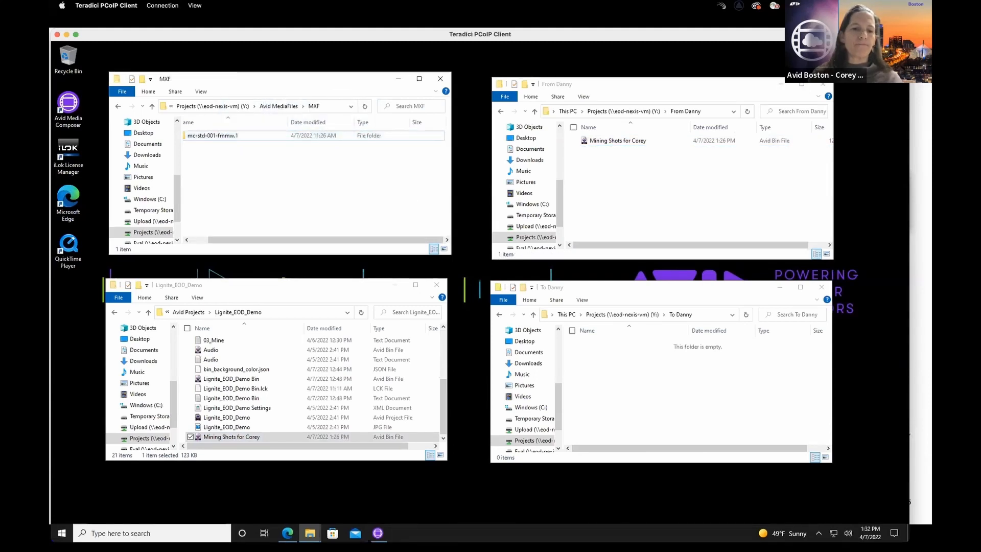
- Switch back to Media Composer, refresh the project's bin list, and open the Mining Shots for Corey bin
click(378, 533)
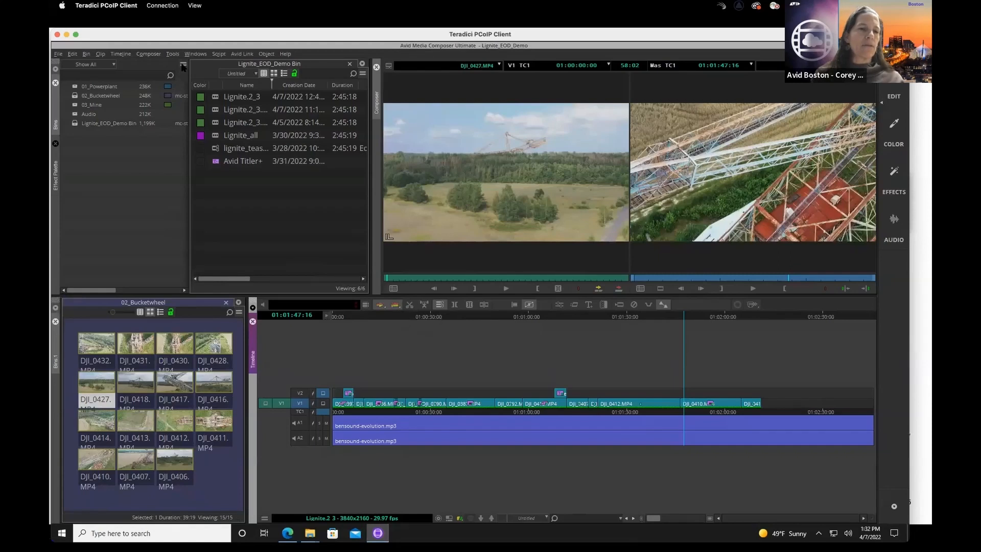
click(183, 65)
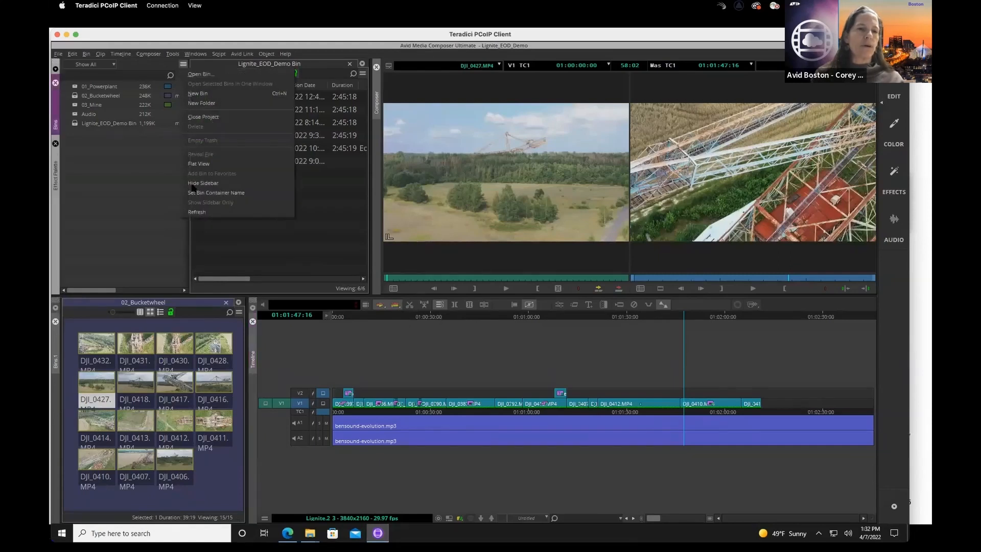
click(195, 212)
click(76, 133)
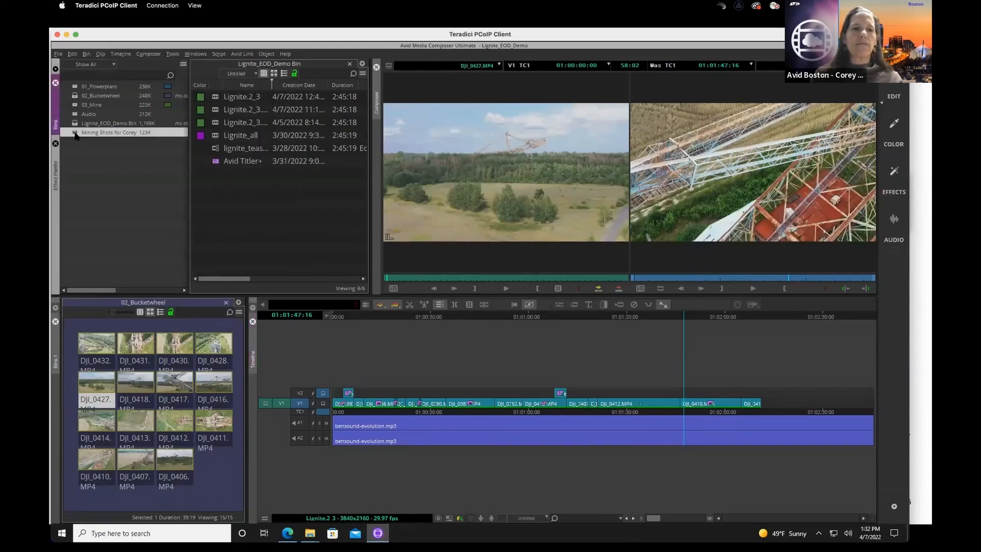
double_click(76, 133)
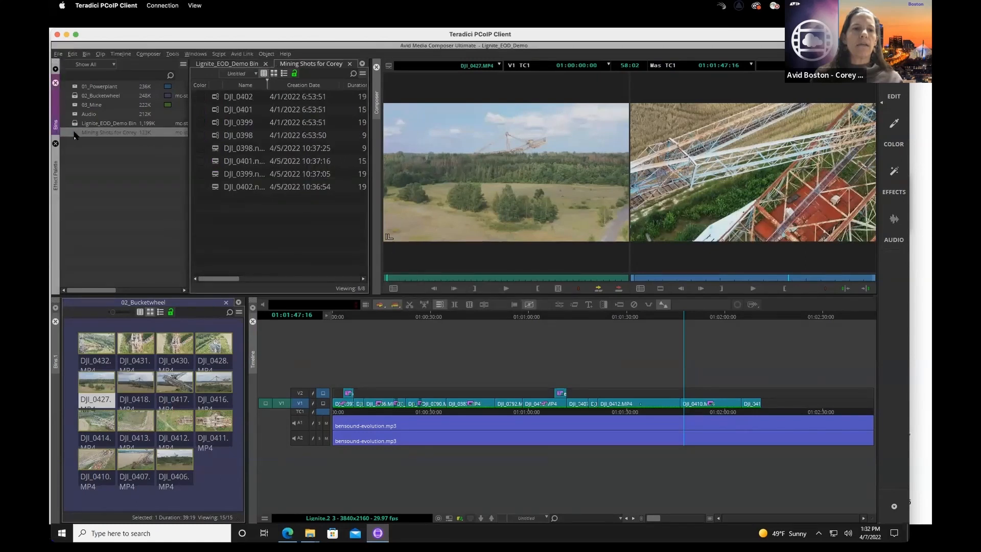
- Preview the transcoded mining clips, mark in and out points on DJI_0401.new.01, and add the marked section after the last V1 clip
double_click(216, 149)
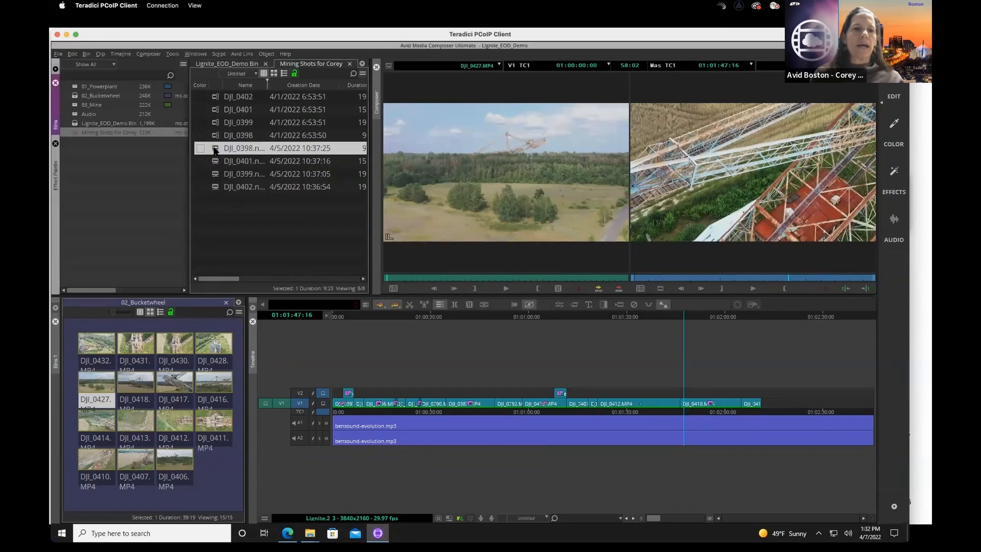
double_click(215, 175)
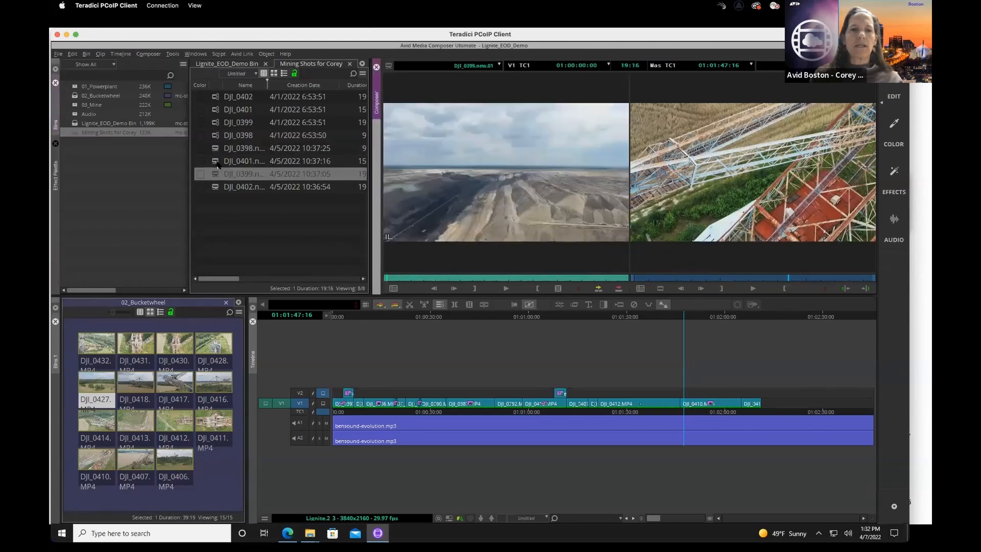
double_click(215, 162)
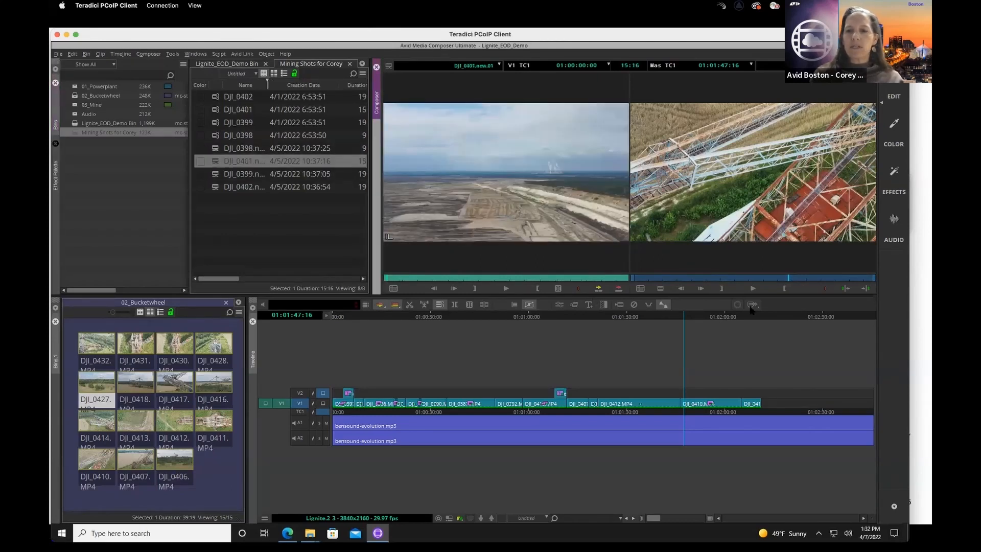
drag(773, 320, 770, 330)
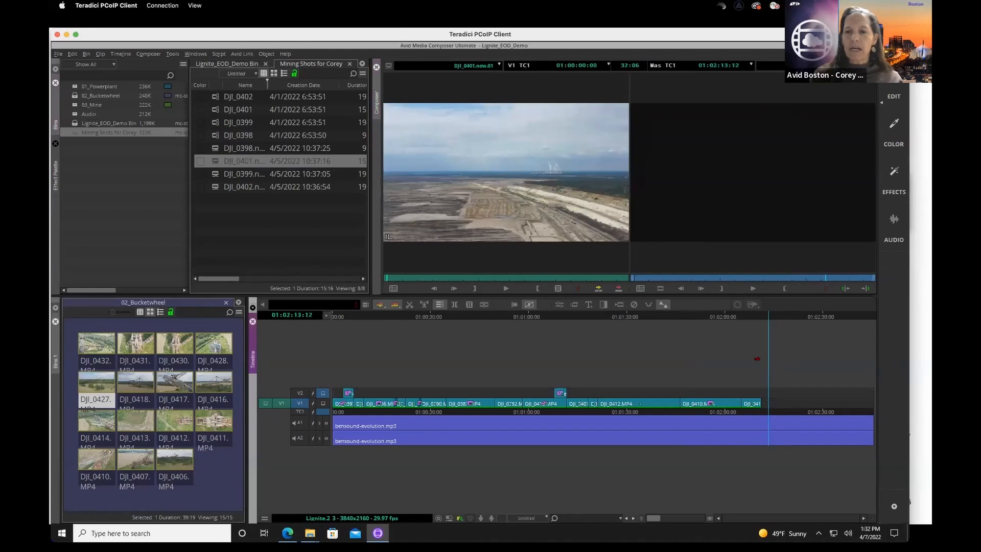
click(469, 278)
click(474, 287)
click(568, 277)
click(536, 289)
drag(520, 214, 802, 405)
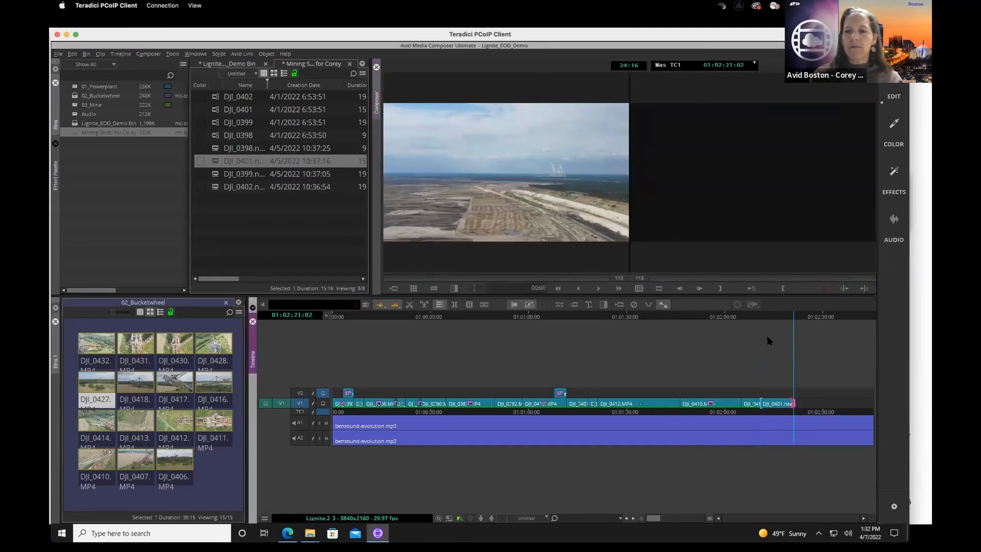
click(763, 319)
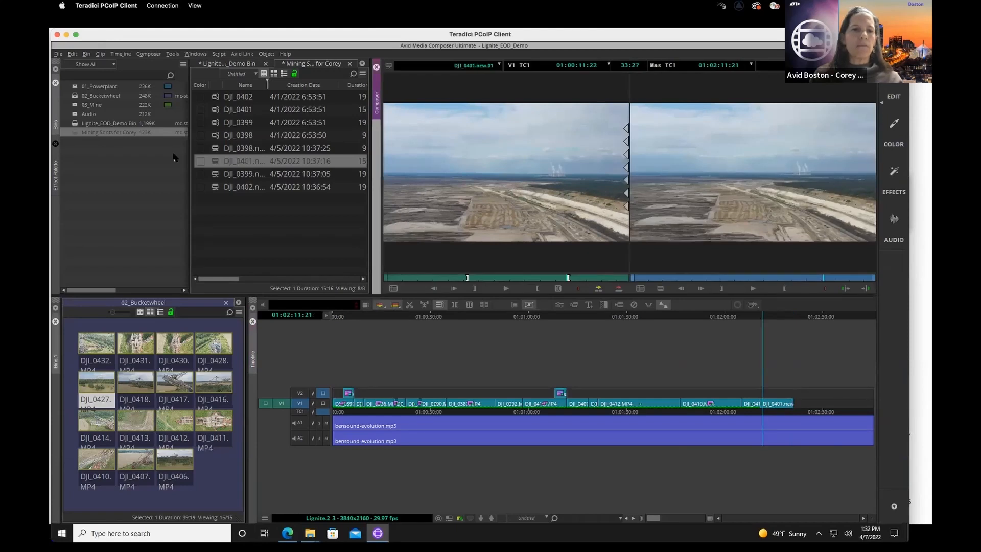
- Load DJI_0398.new.01 and add it to V1 directly after the DJI_0401.new.01 segment at the end of the sequence
double_click(215, 148)
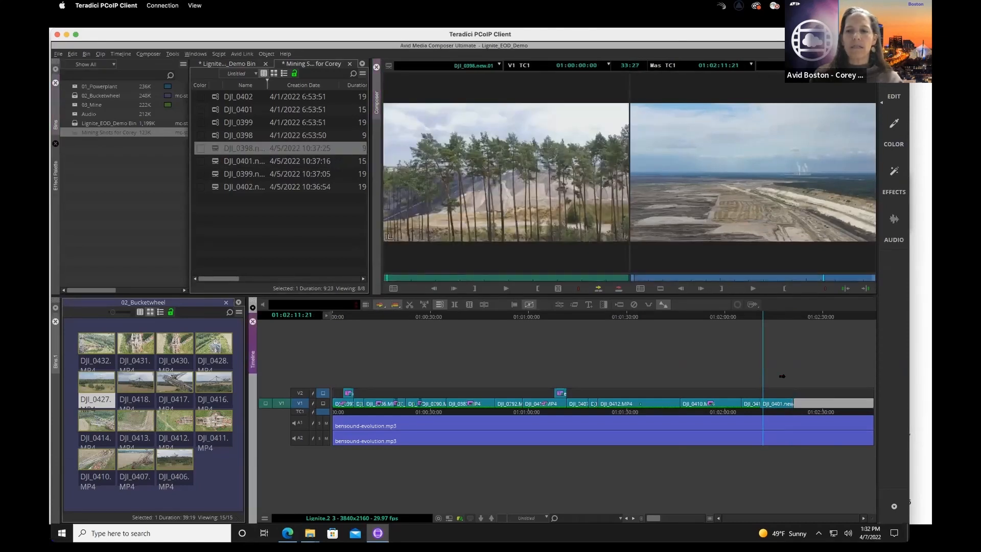
drag(556, 210, 797, 416)
drag(764, 316, 805, 320)
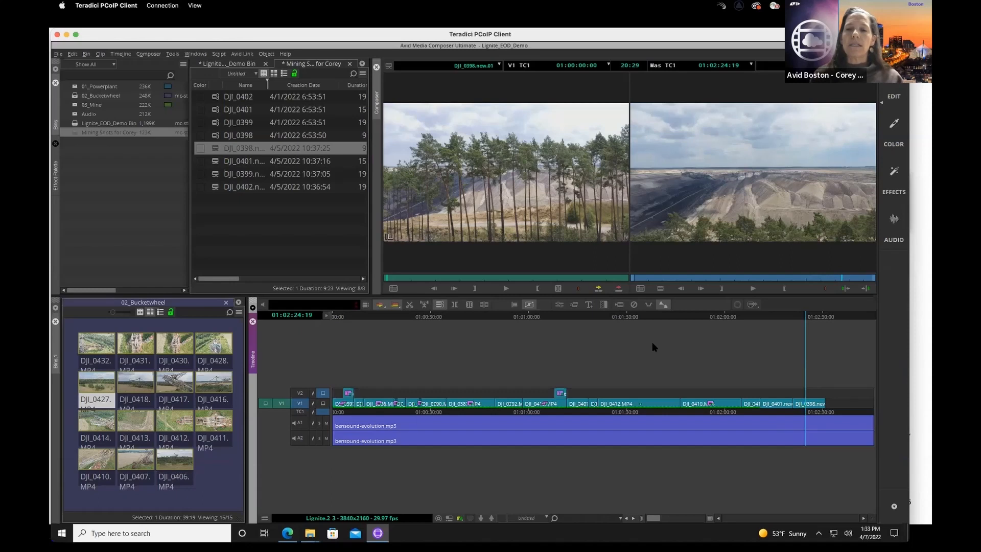
- In the Color workspace, tint the DJI_0398.new.01 segment blue with the fourth Hue Offsets wheel, hue about -117.83 and amount about 37.28
click(895, 124)
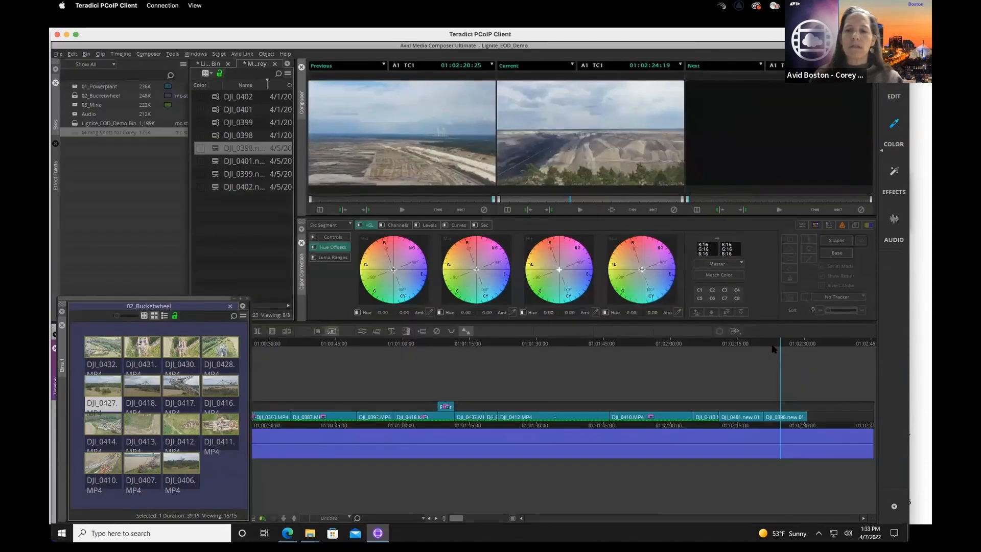
click(777, 346)
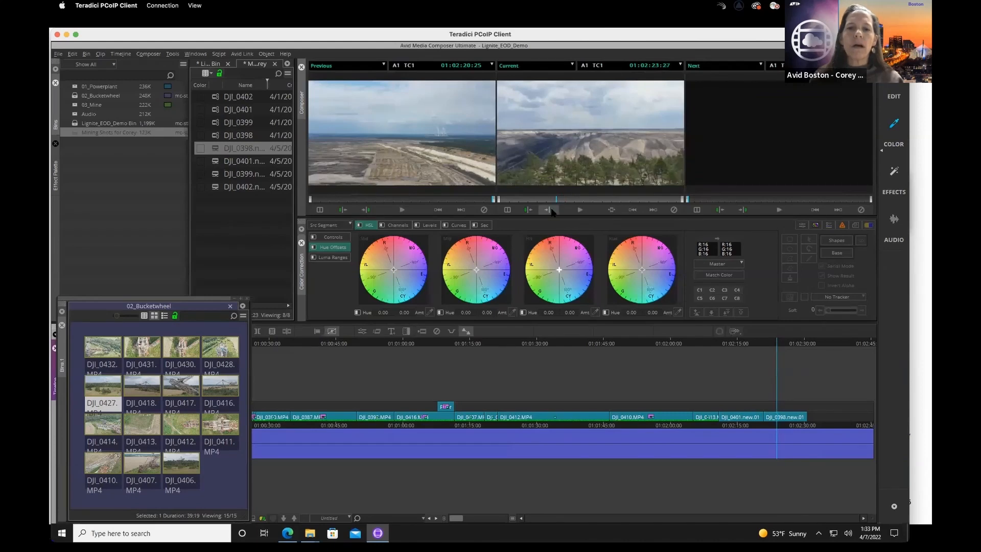
mouse_move(650, 260)
mouse_down()
mouse_move(647, 279)
mouse_move(647, 266)
mouse_move(658, 267)
mouse_move(649, 282)
mouse_move(656, 260)
mouse_move(657, 273)
mouse_up()
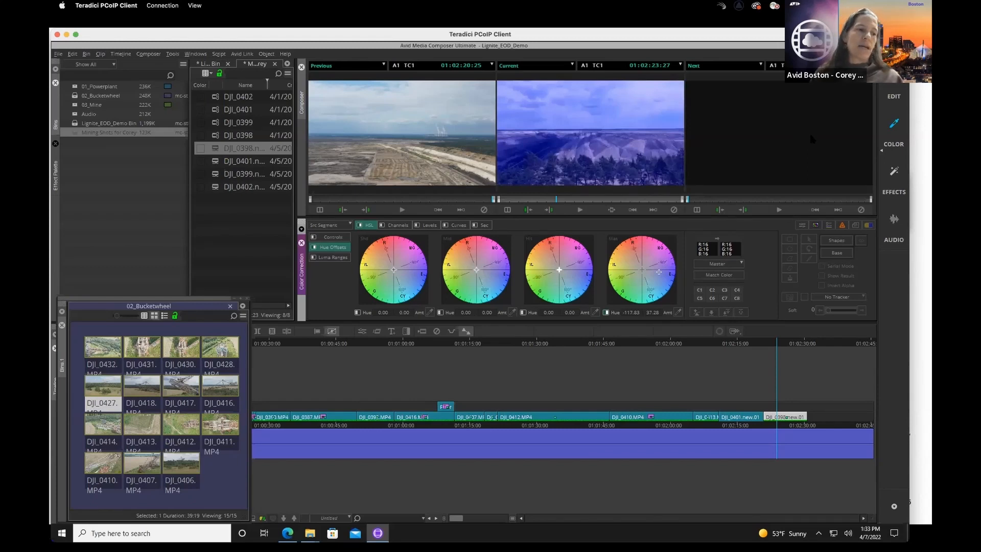
- Return to the Edit workspace and save all bins of the project
click(894, 96)
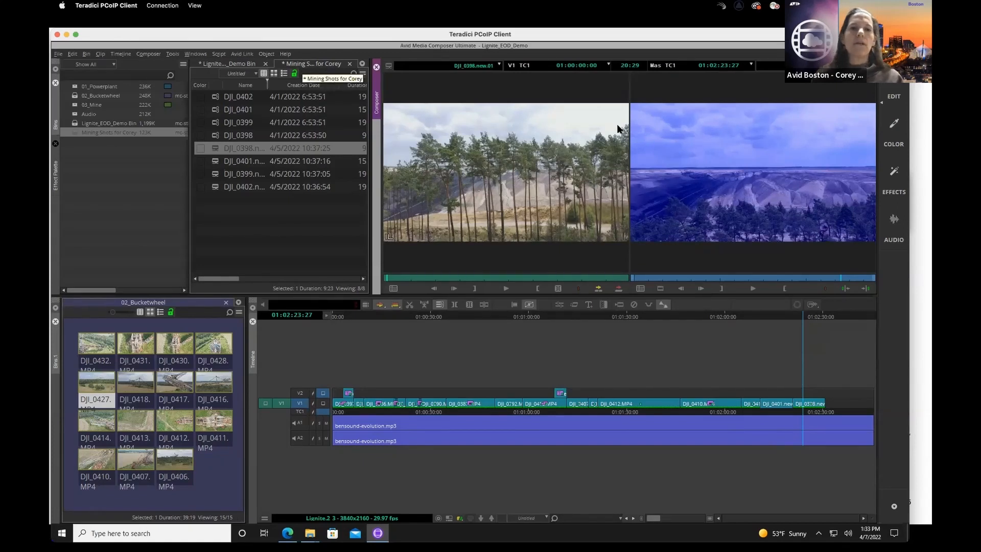
click(58, 54)
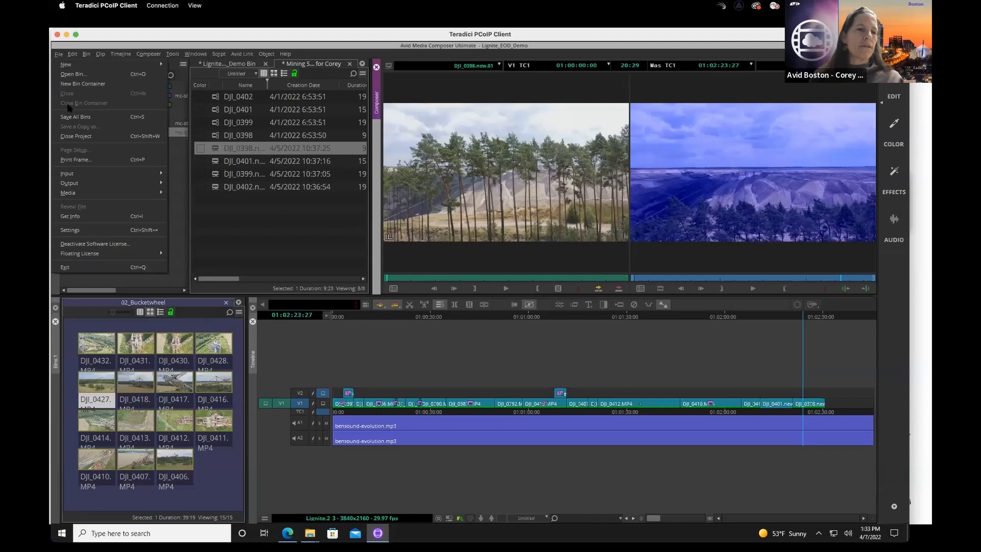
click(72, 118)
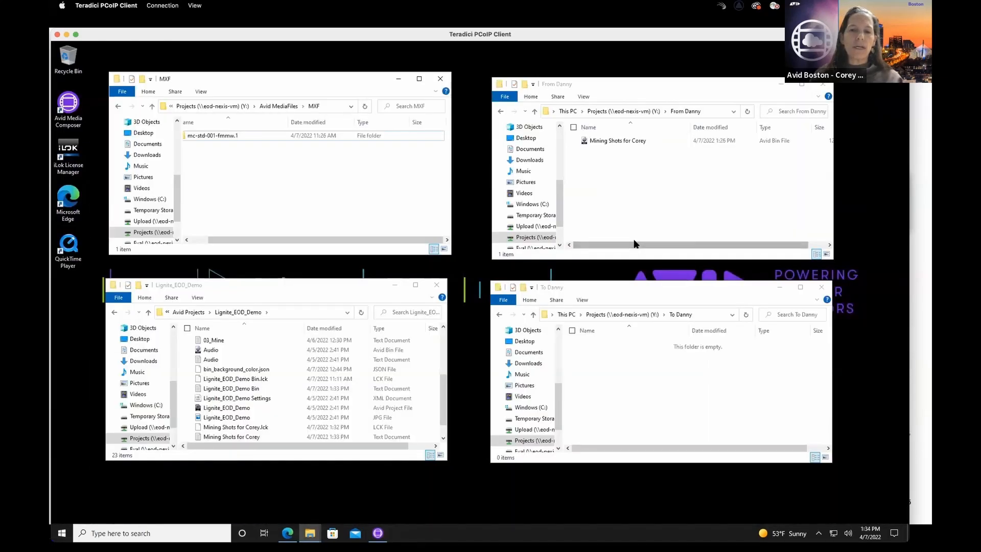
- Copy the Lignite_EOD_Demo project folder from Avid Projects into the To Danny folder
click(190, 314)
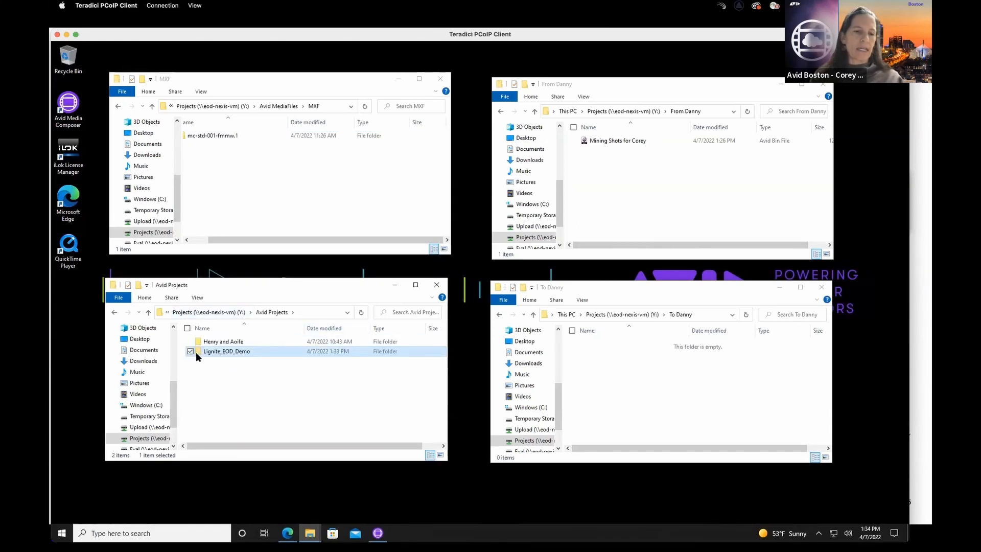
right_click(196, 351)
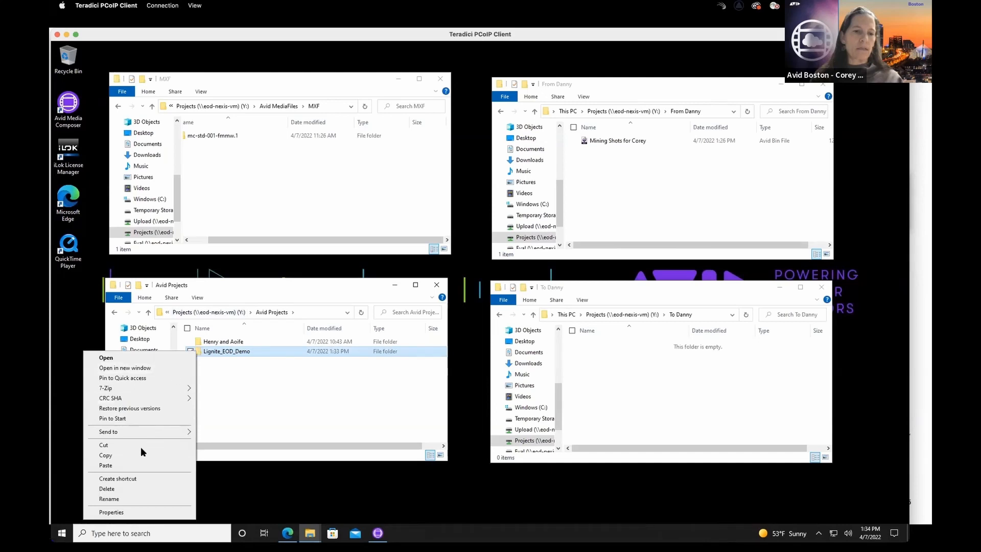
click(124, 452)
click(615, 364)
right_click(613, 364)
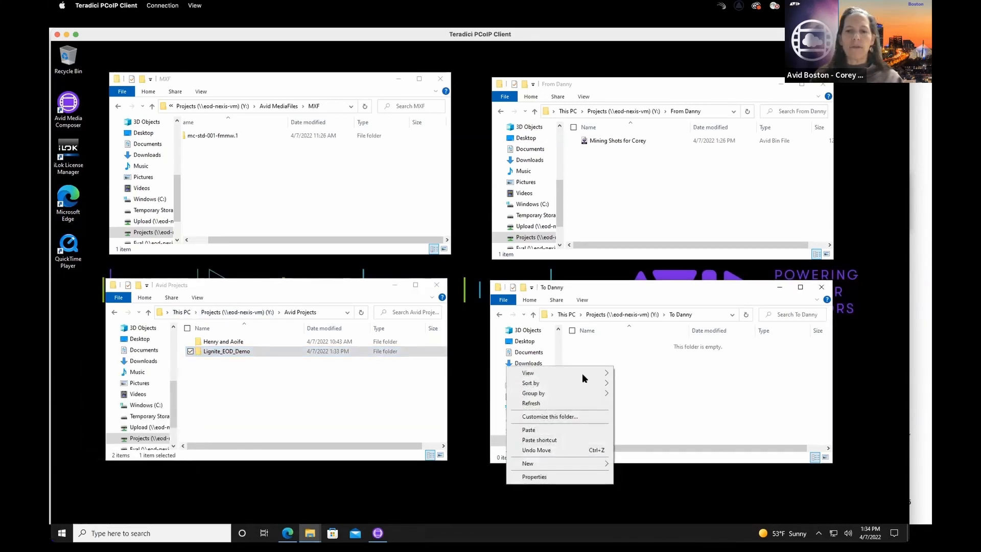
click(529, 433)
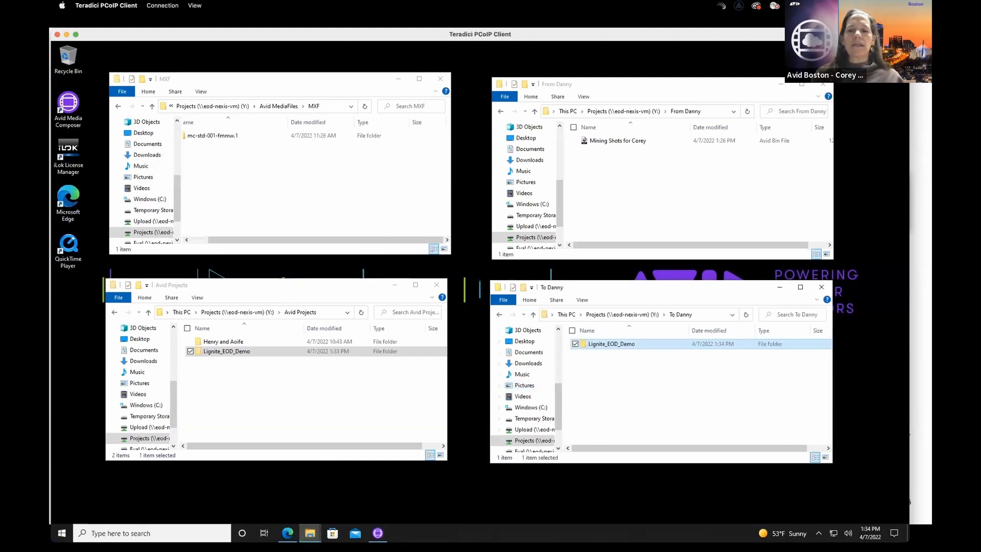
- Open the Avid NEXIS Client Manager and launch the management console for the eod-nexis-vm system
click(818, 533)
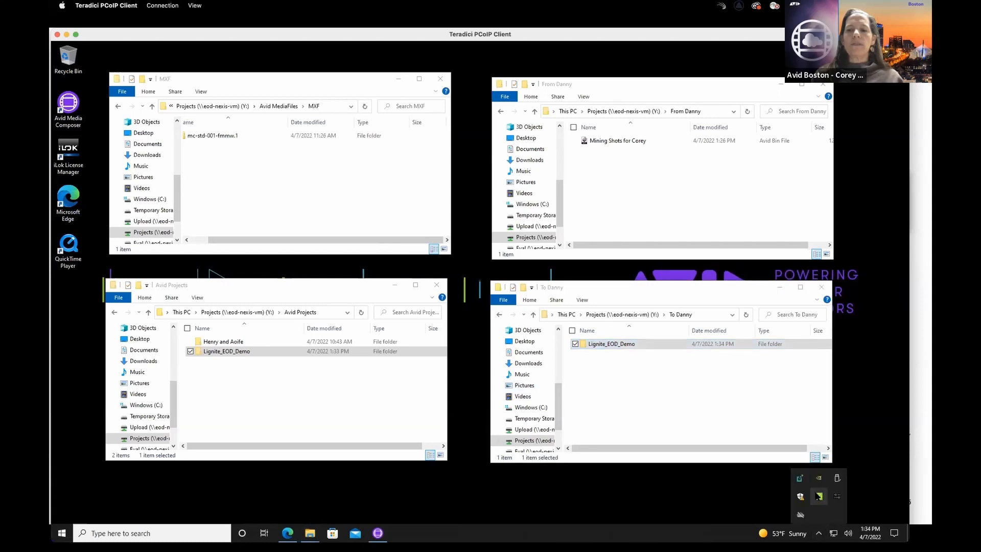
click(818, 496)
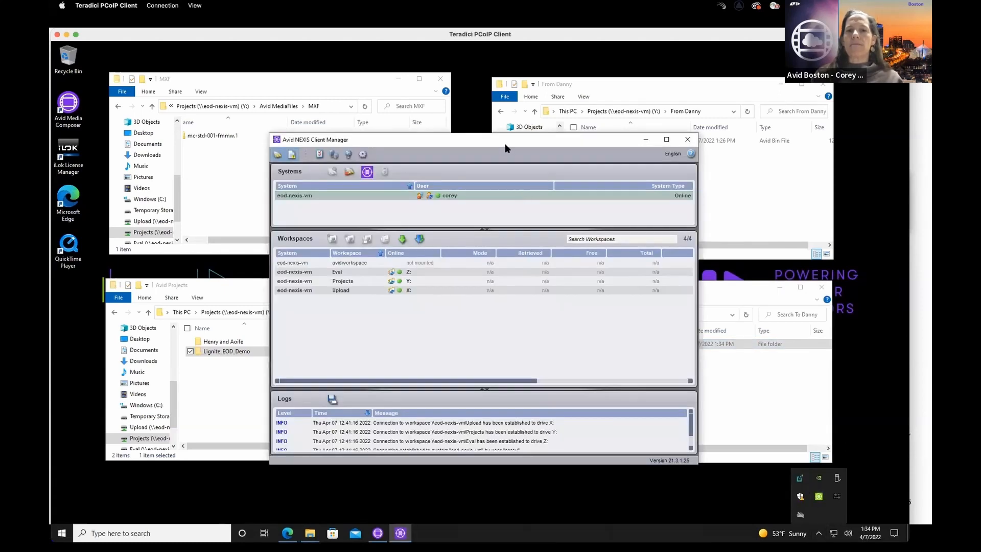
drag(509, 145, 519, 134)
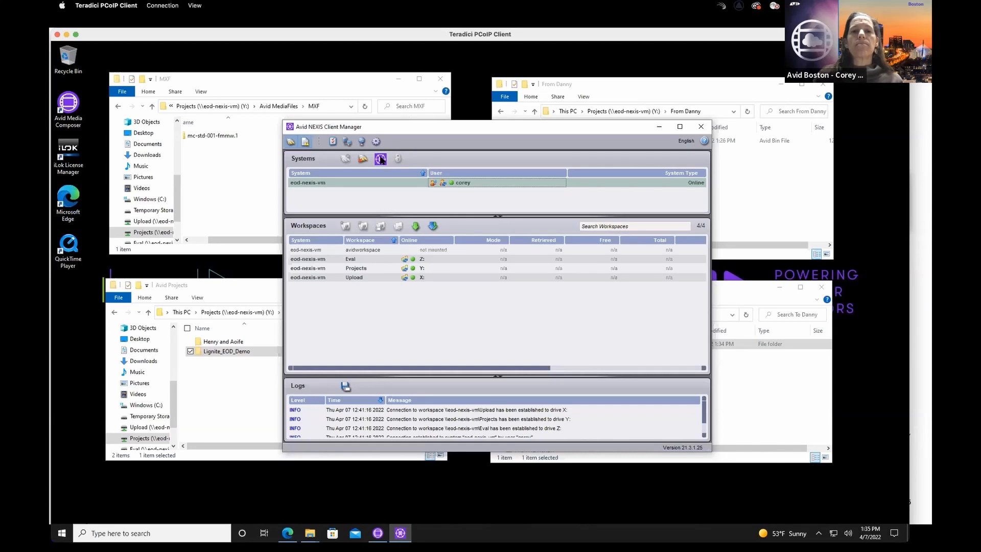
click(381, 159)
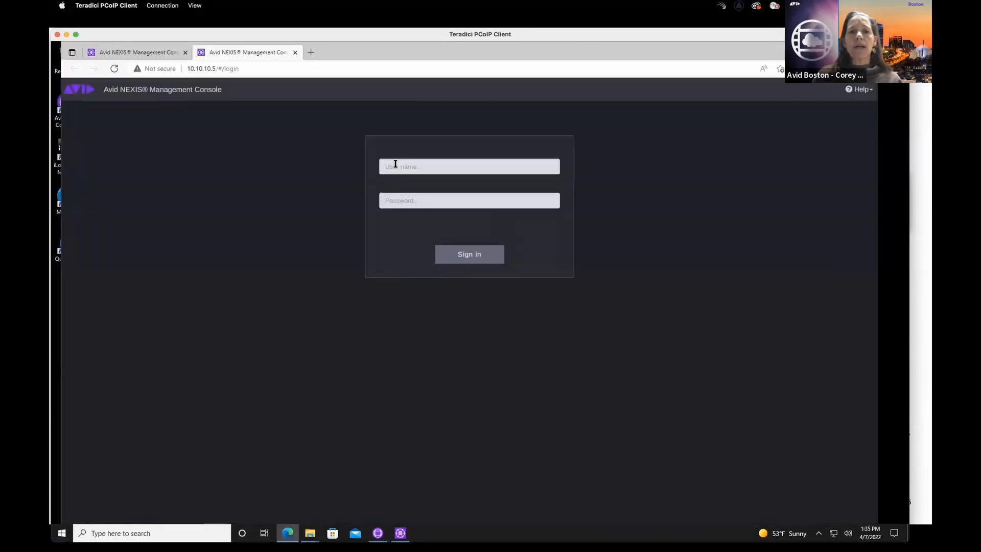
- Sign in to the Avid NEXIS Management Console with the administrator user name and account password
click(401, 162)
click(399, 198)
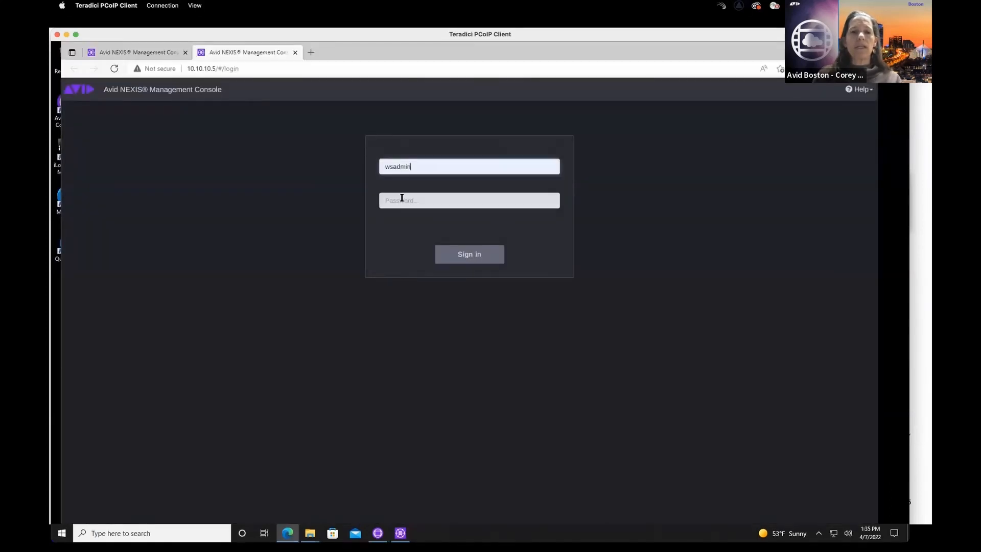
click(400, 202)
text(****)
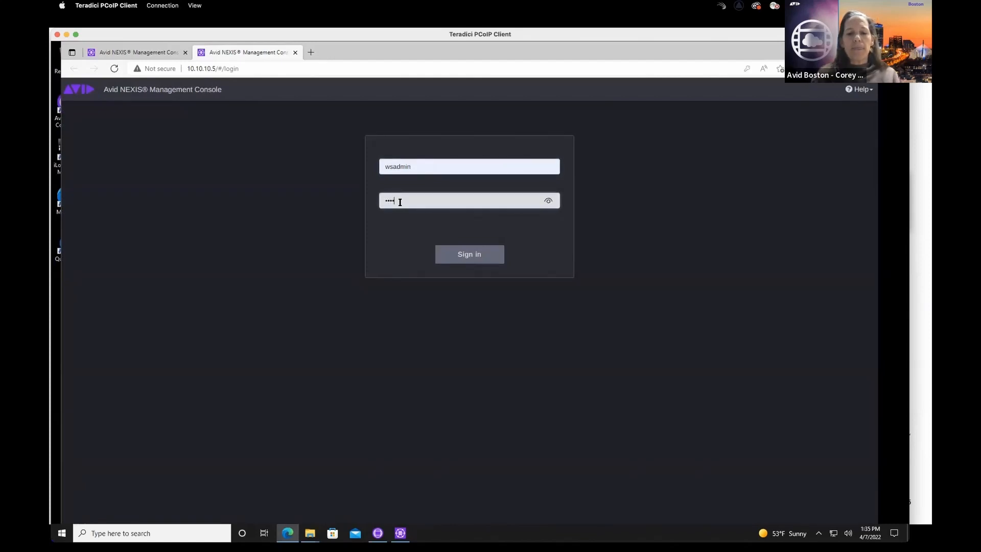
text(*)
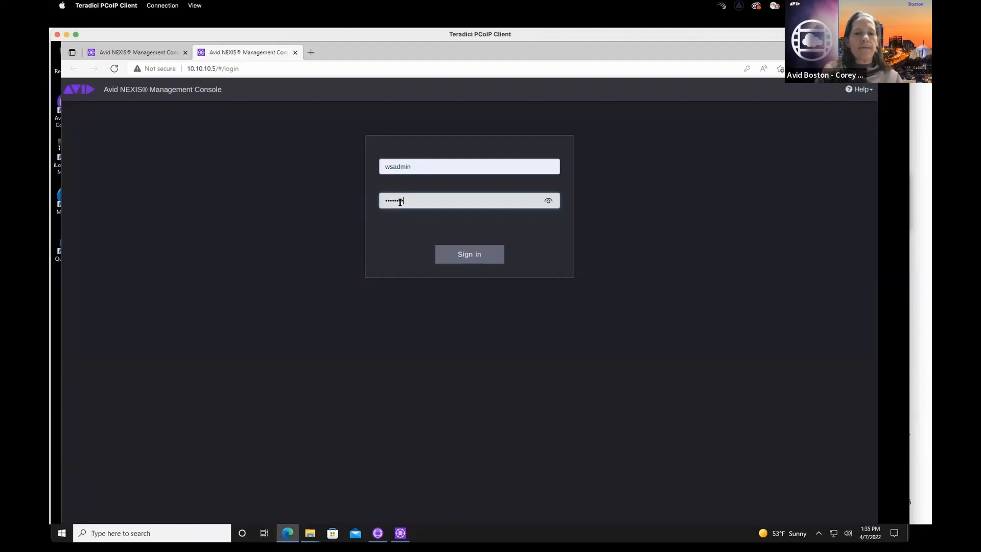
key(Return)
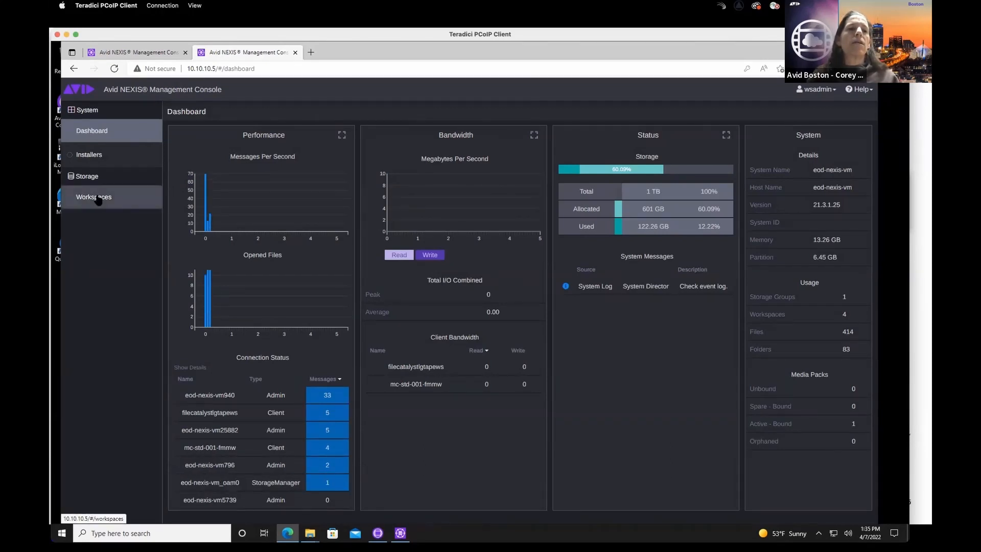
- Open the details of the Projects workspace and raise its capacity to 202 GB
click(98, 199)
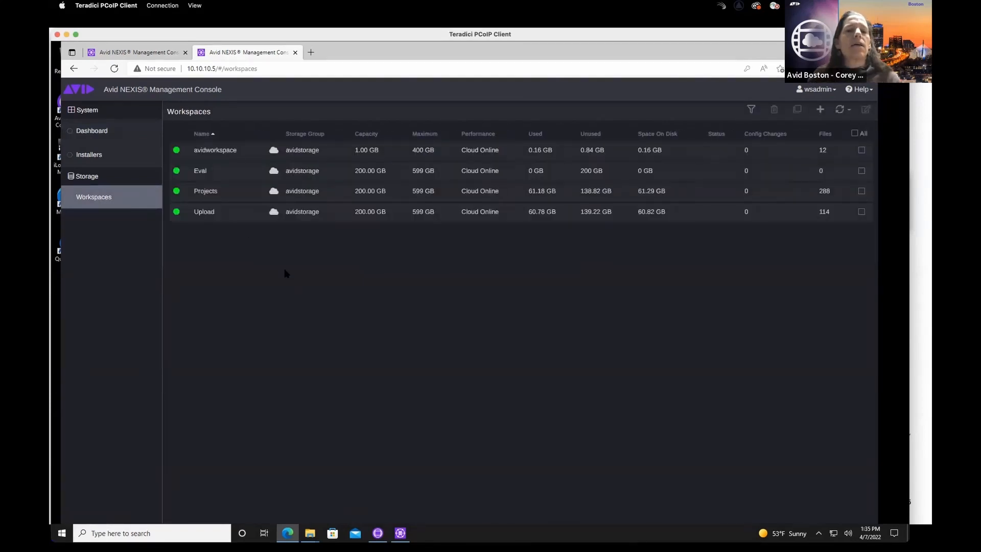
double_click(222, 194)
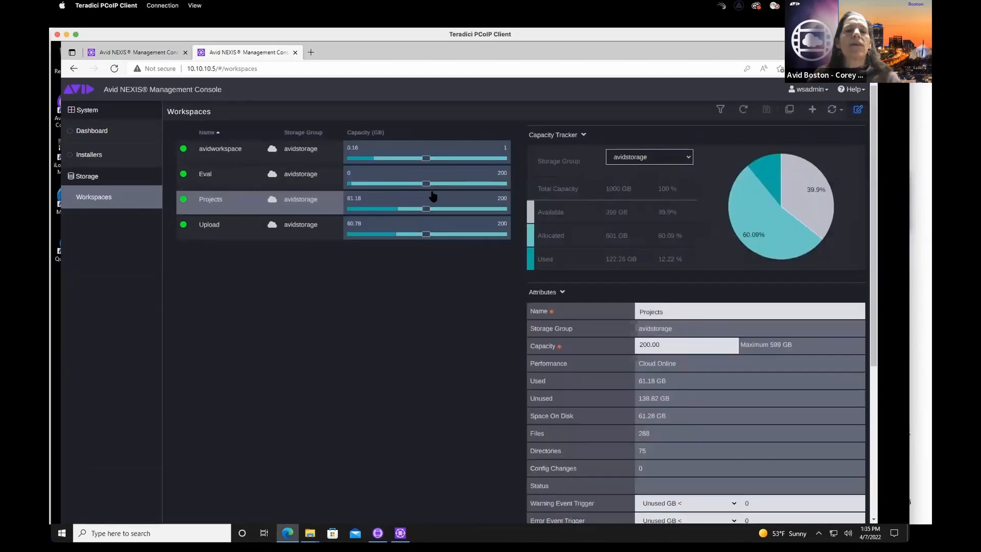
drag(427, 209, 441, 209)
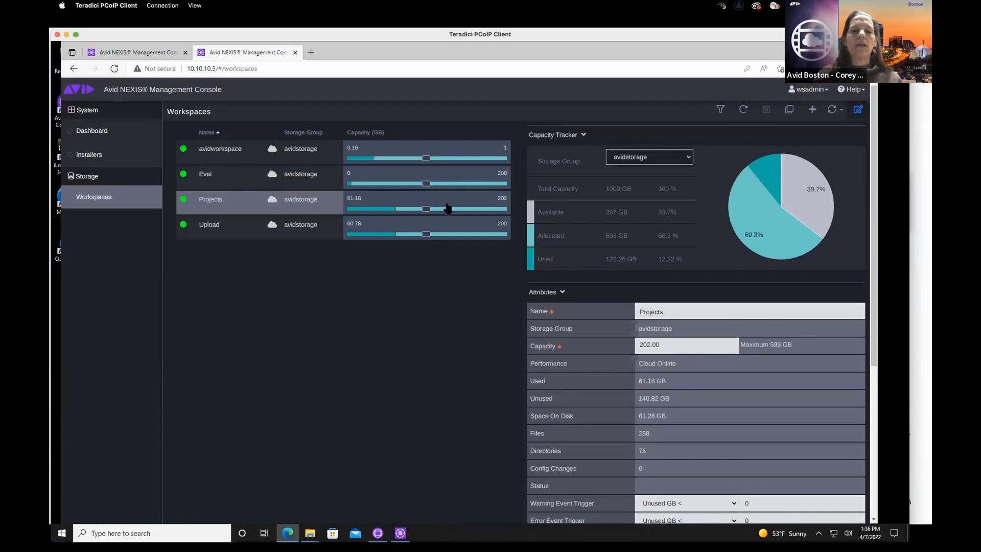
- Switch to Media Composer and view the update history of the Mining Shots for Corey bin
click(378, 532)
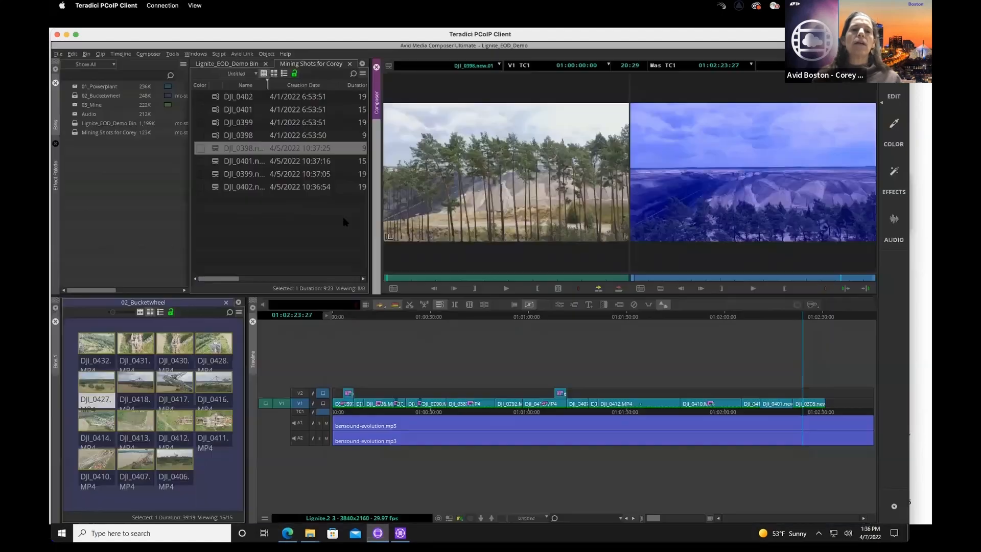
click(294, 75)
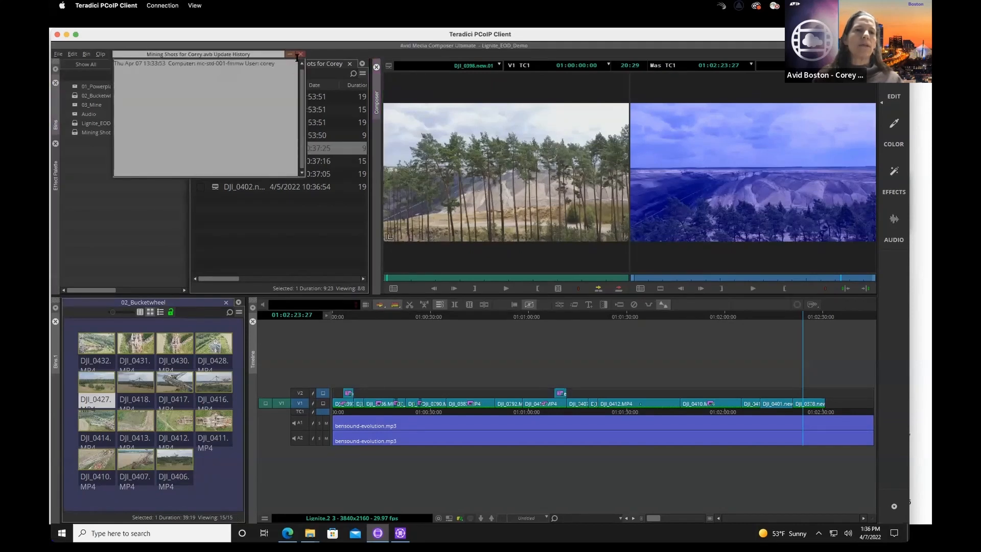
key(super)
click(300, 55)
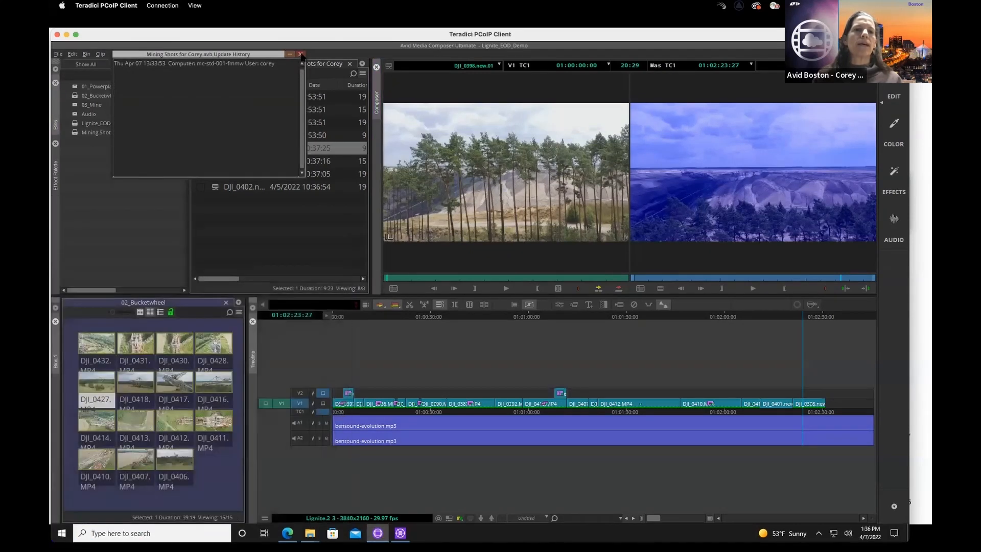
click(301, 55)
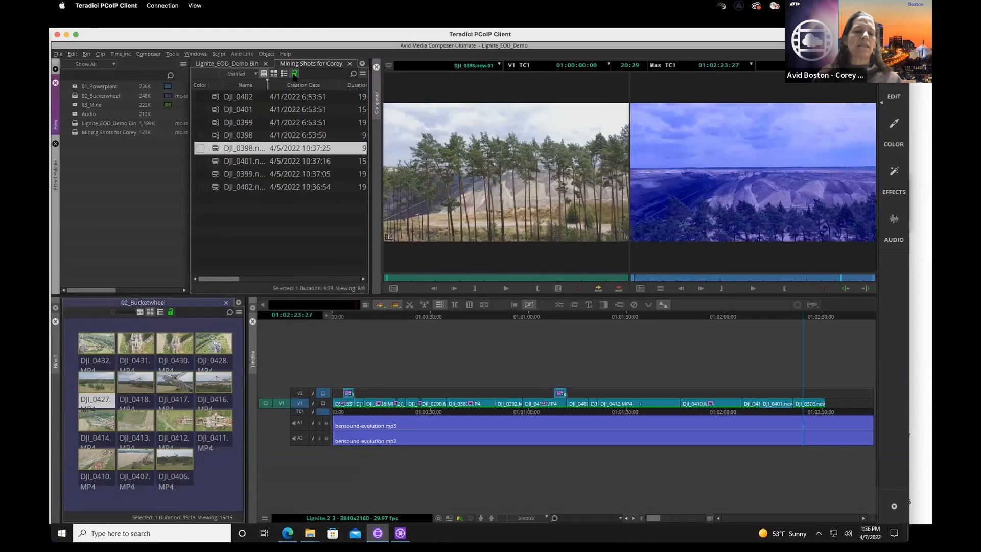
click(295, 74)
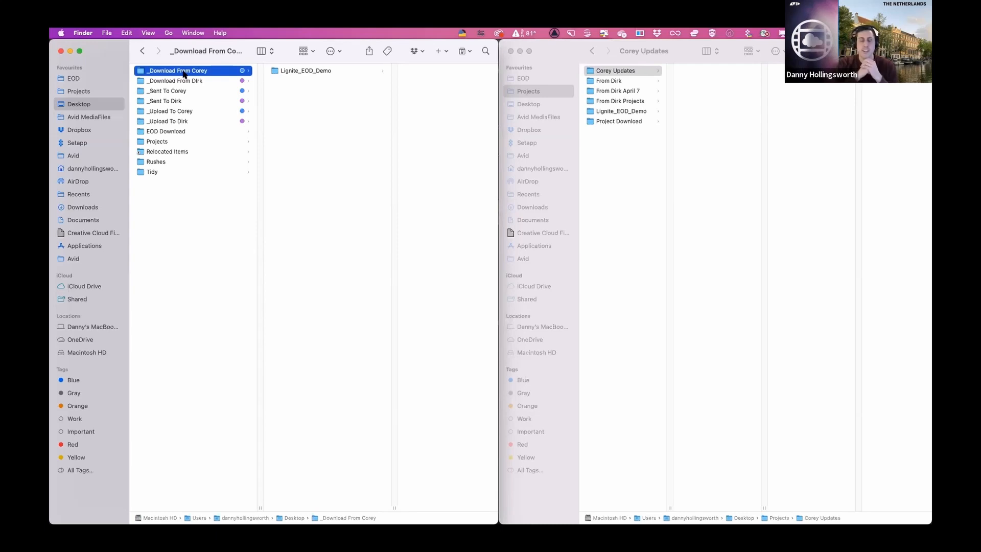
- Copy the Lignite_EOD_Demo folder from _Download From Corey into the Corey Updates folder in Projects
click(288, 74)
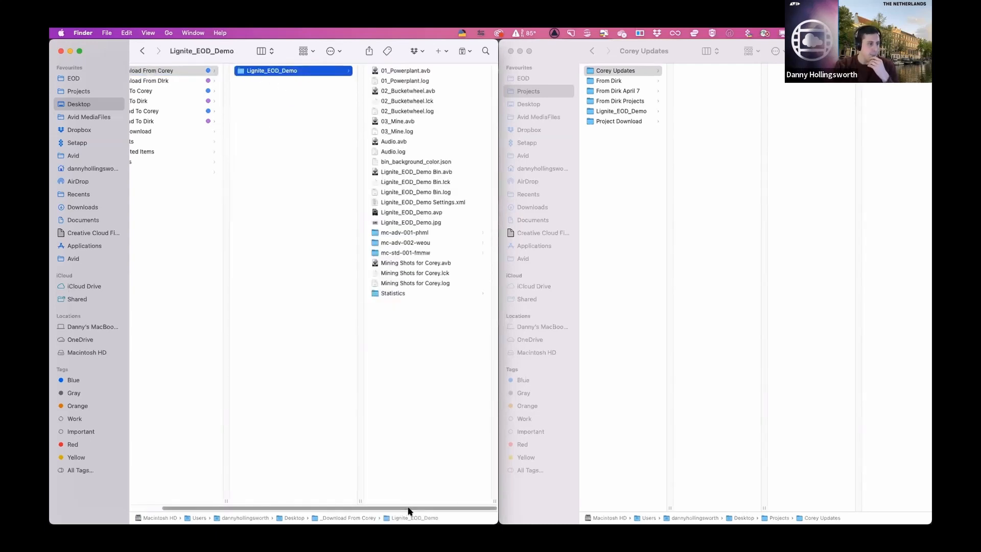
drag(399, 511, 305, 497)
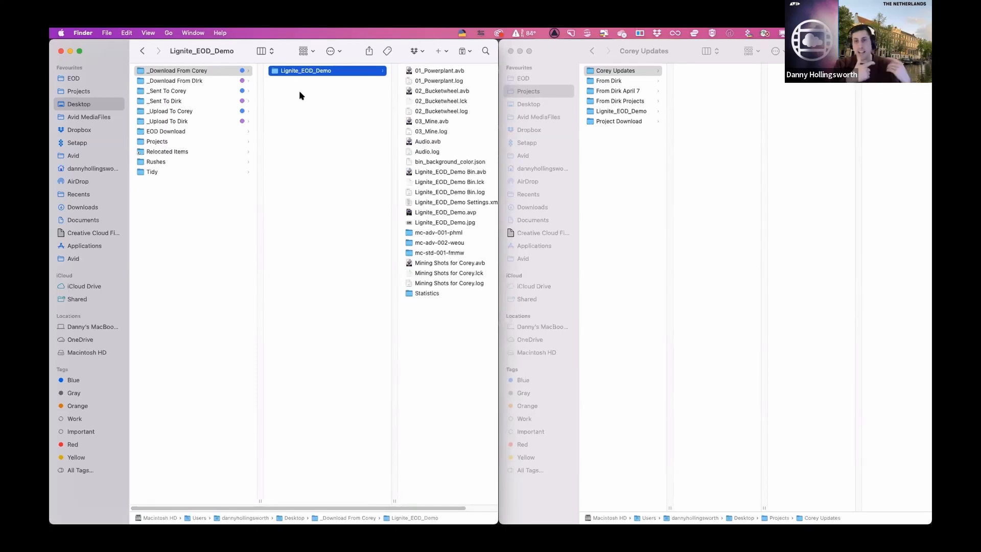
scroll(302, 93, right, 2)
right_click(278, 76)
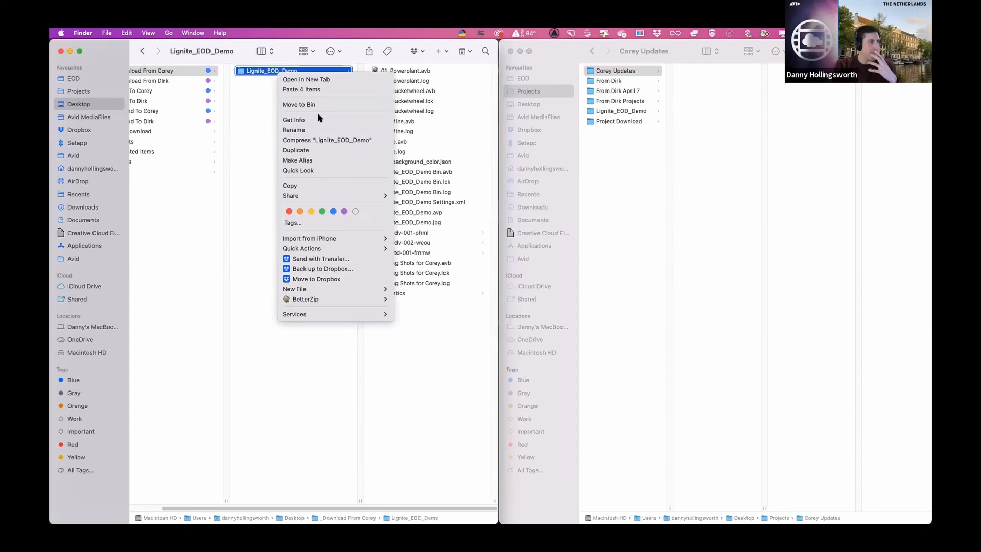
click(331, 184)
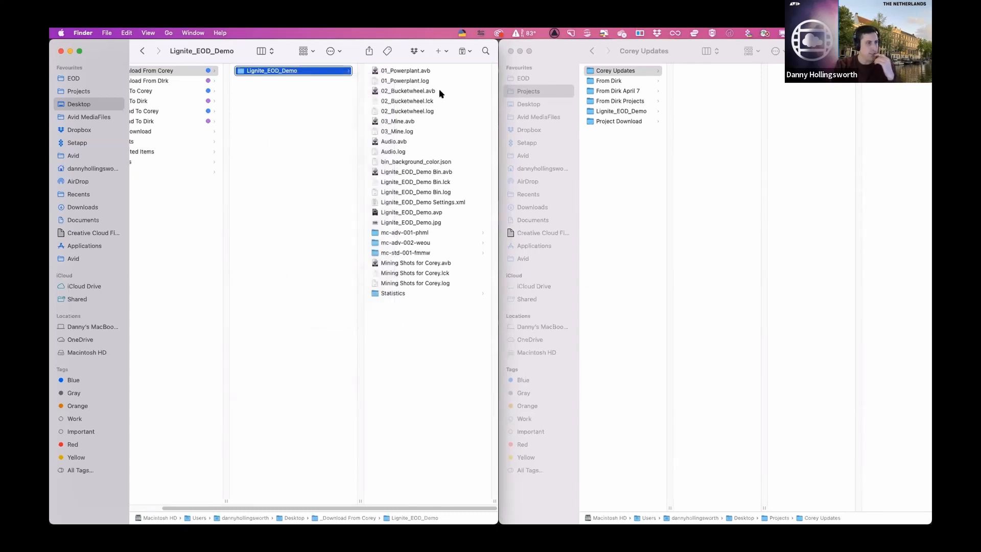
click(624, 124)
click(627, 71)
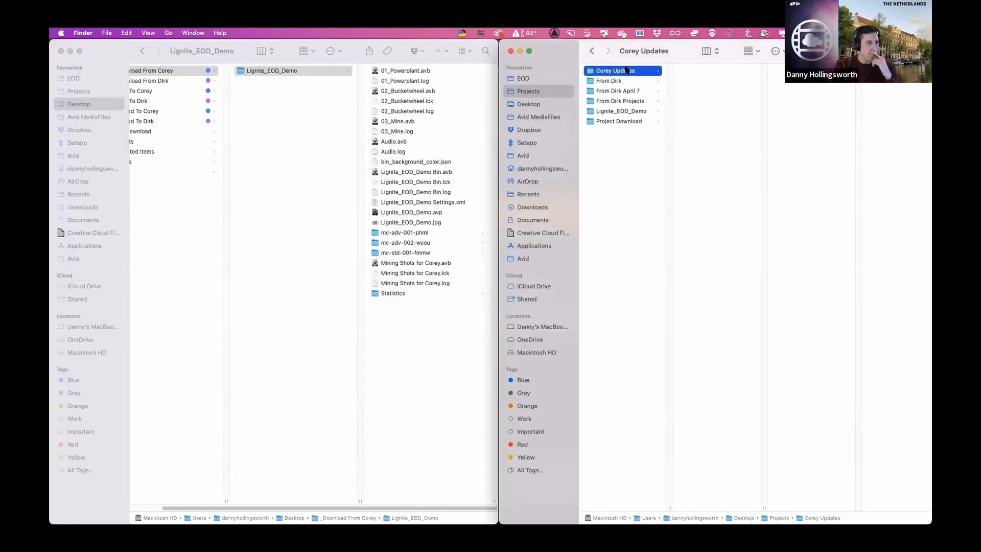
right_click(707, 81)
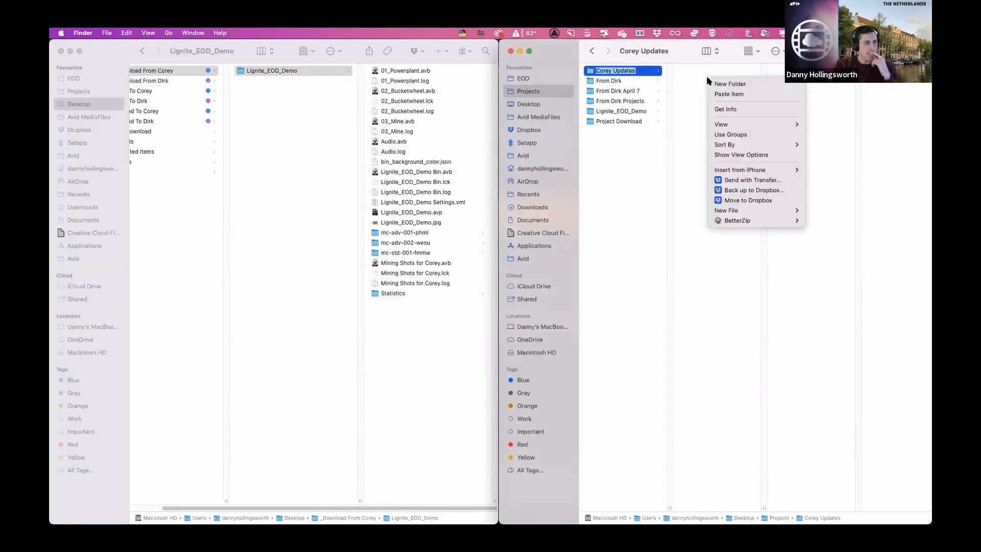
click(751, 96)
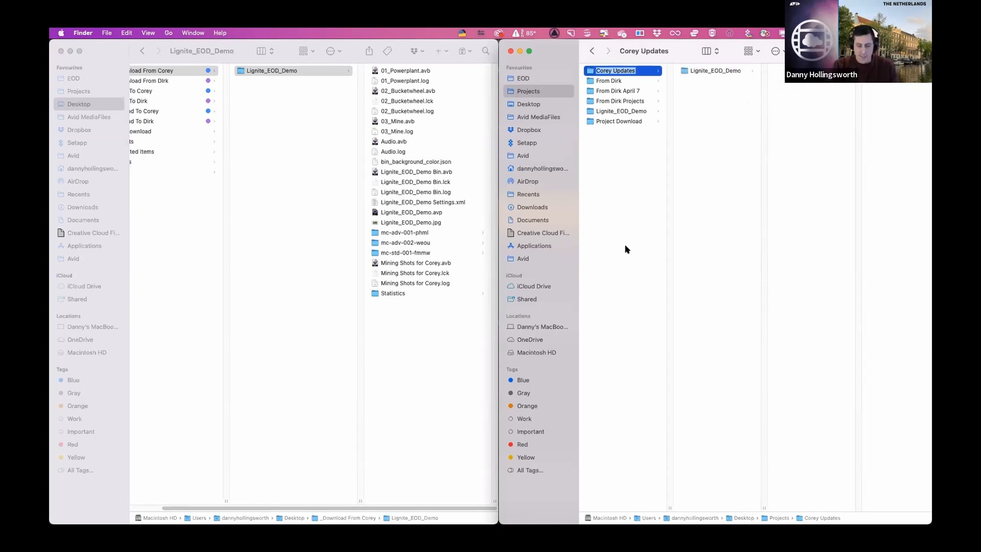
- Switch to Media Composer, set the project location to the Corey Updates folder and open the Lignite_EOD_Demo project
key(ctrl+Up)
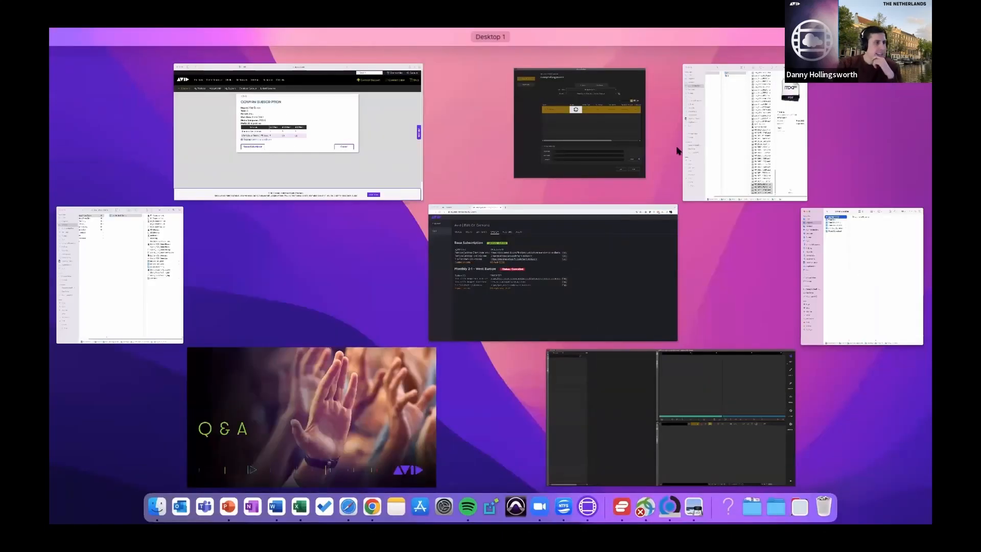
click(671, 410)
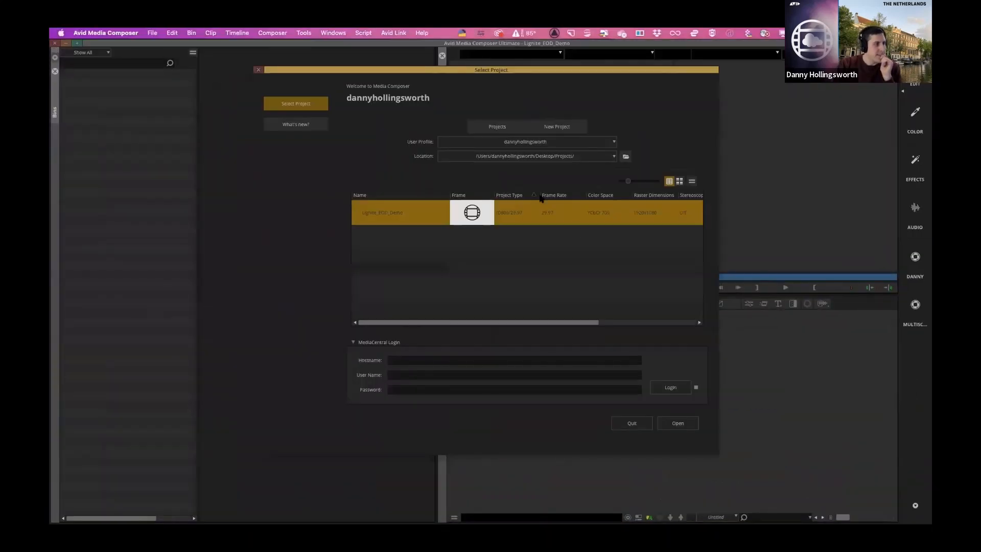
click(625, 156)
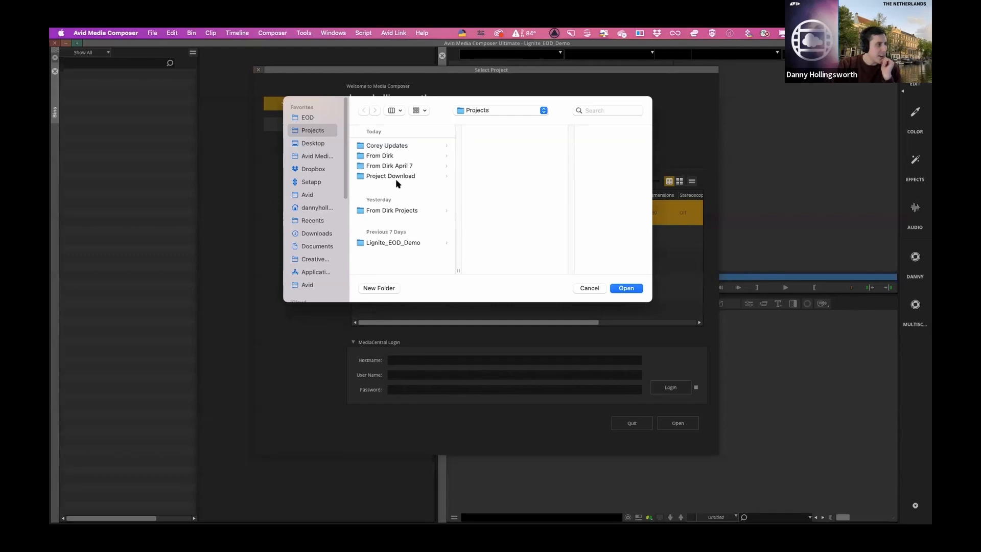
click(398, 146)
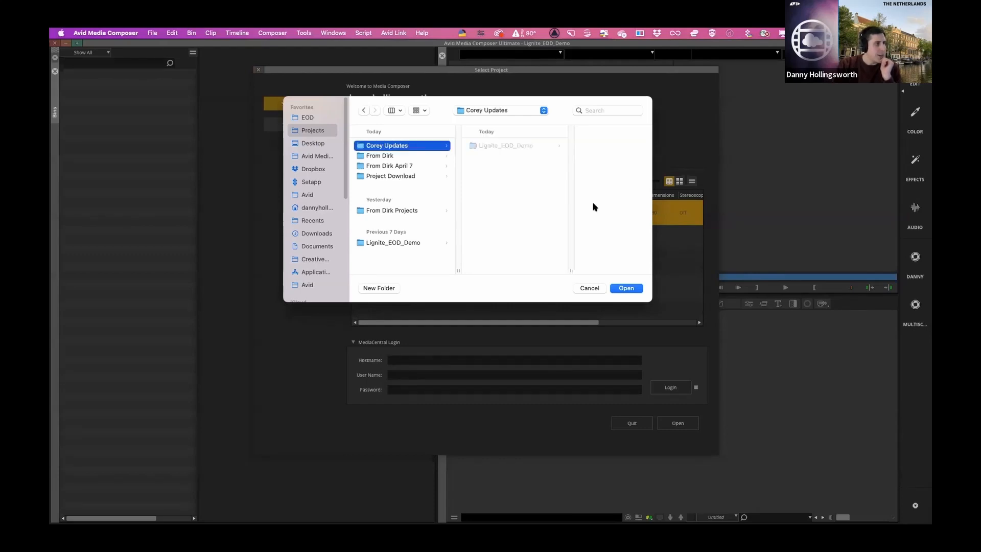
click(626, 289)
click(406, 218)
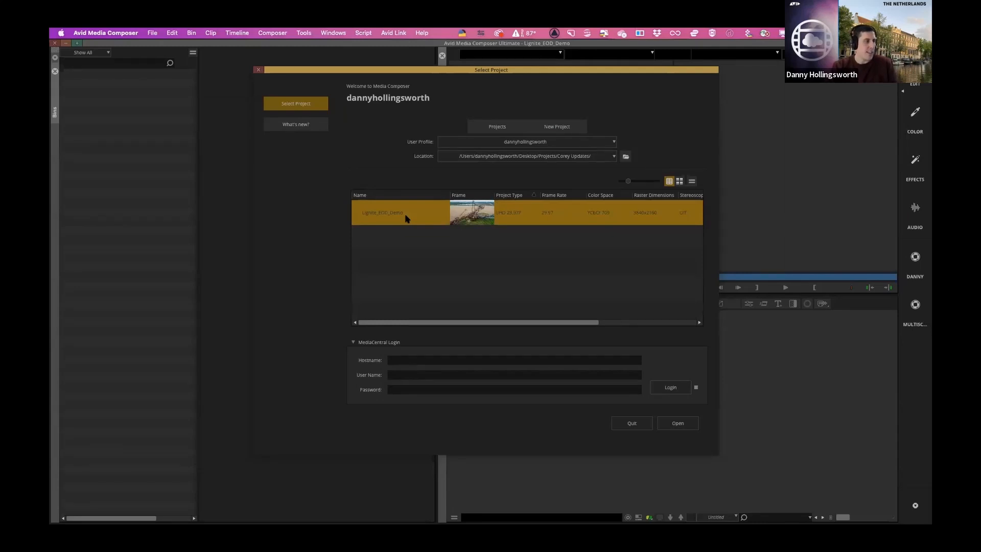
click(687, 422)
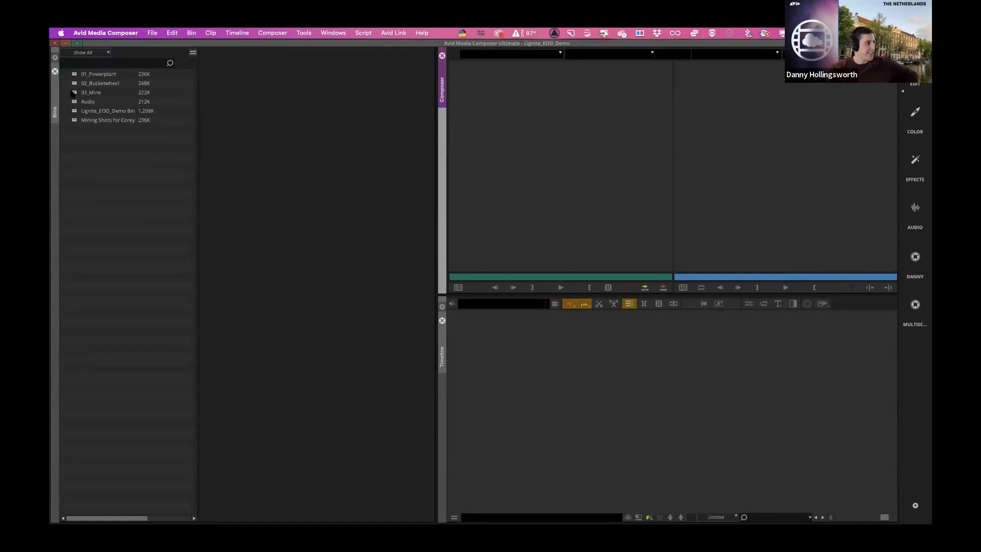
- Open Lignite_EOD_Demo Bin, compare the Lignite.2_3, Lignite.2_3.Clean and Lignite.2_3.Copy.01 sequences, and examine the blue-tinted last shot of Lignite.2_3
double_click(73, 111)
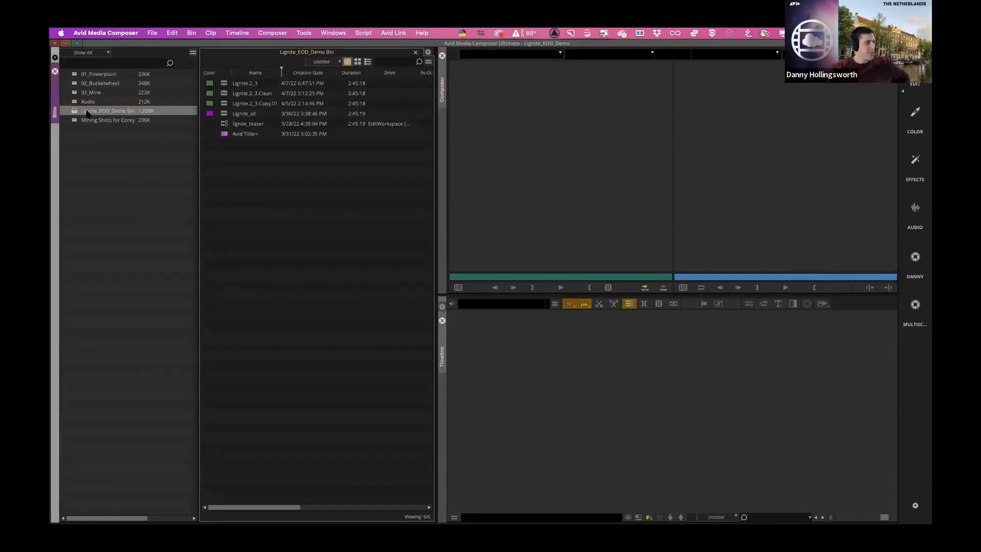
double_click(240, 83)
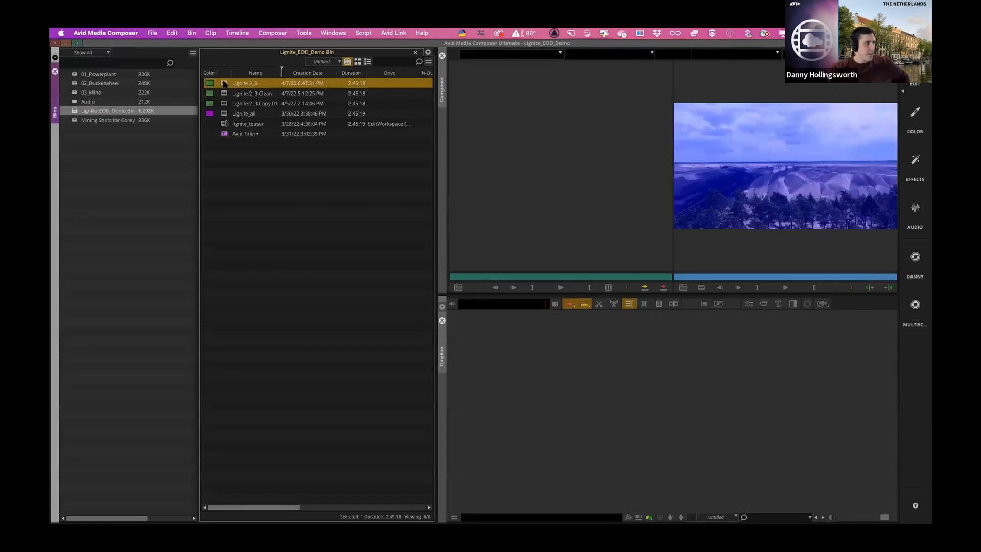
double_click(225, 93)
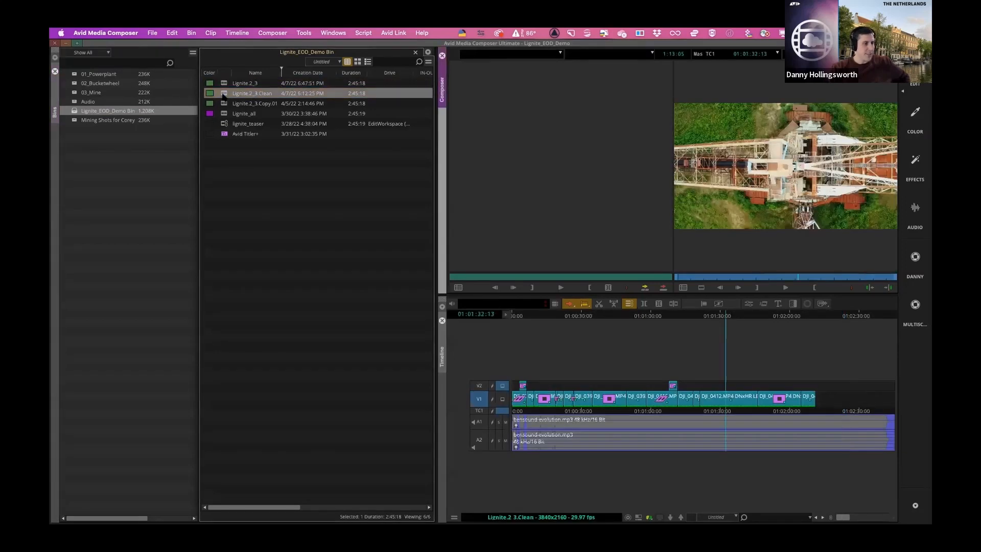
click(221, 104)
double_click(222, 103)
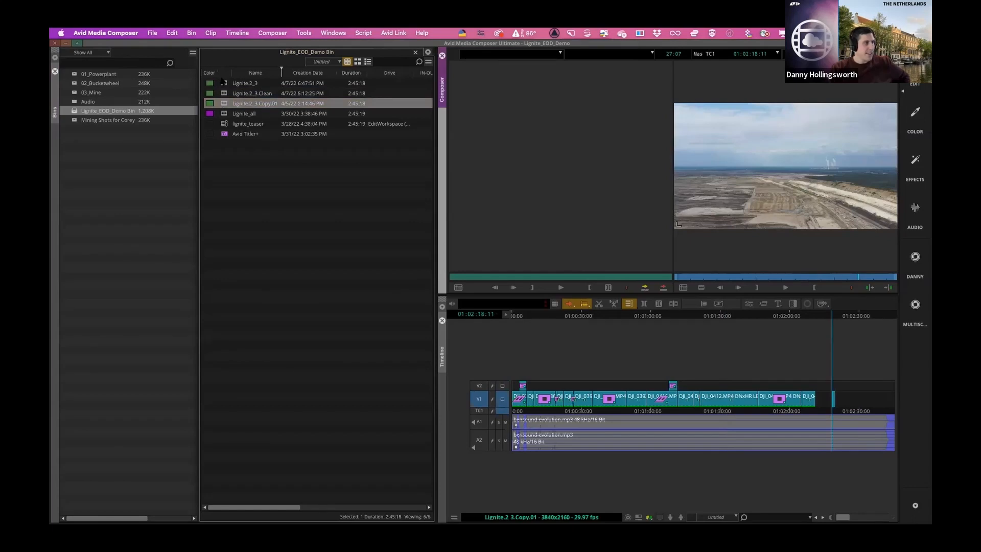
double_click(222, 83)
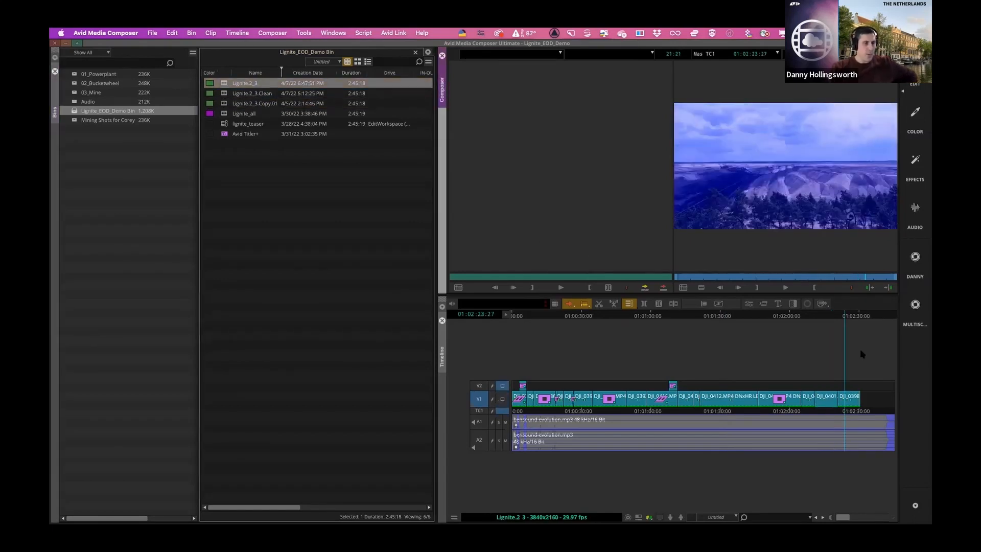
drag(845, 315, 852, 315)
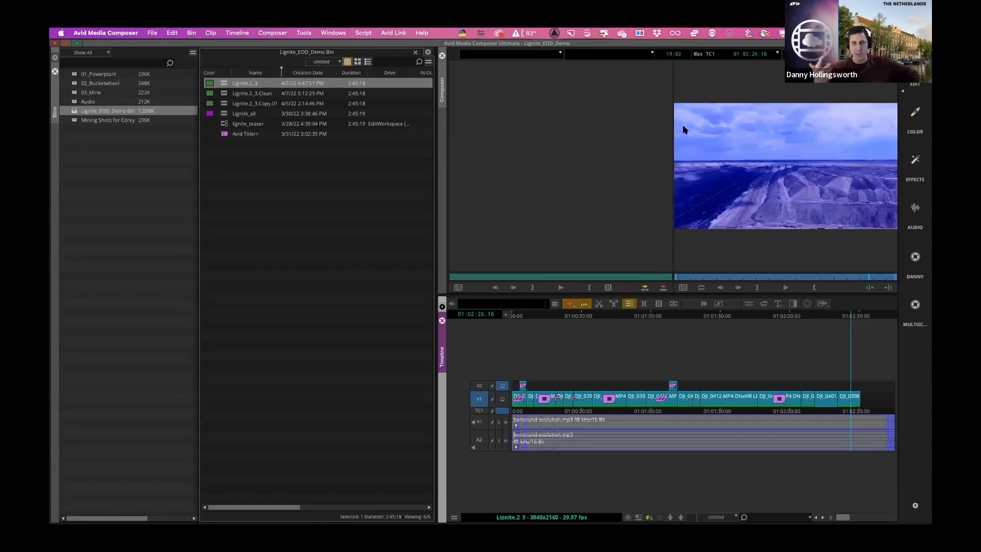
- Review the Relink settings for the Lignite.2_3 sequence and close them without relinking
right_click(223, 84)
mouse_move(249, 64)
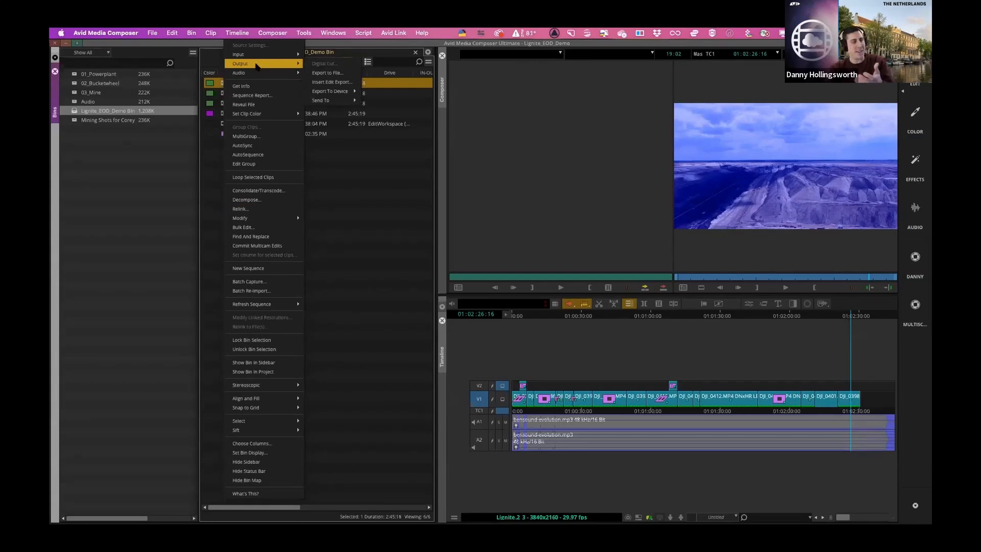
click(259, 209)
drag(560, 82, 369, 103)
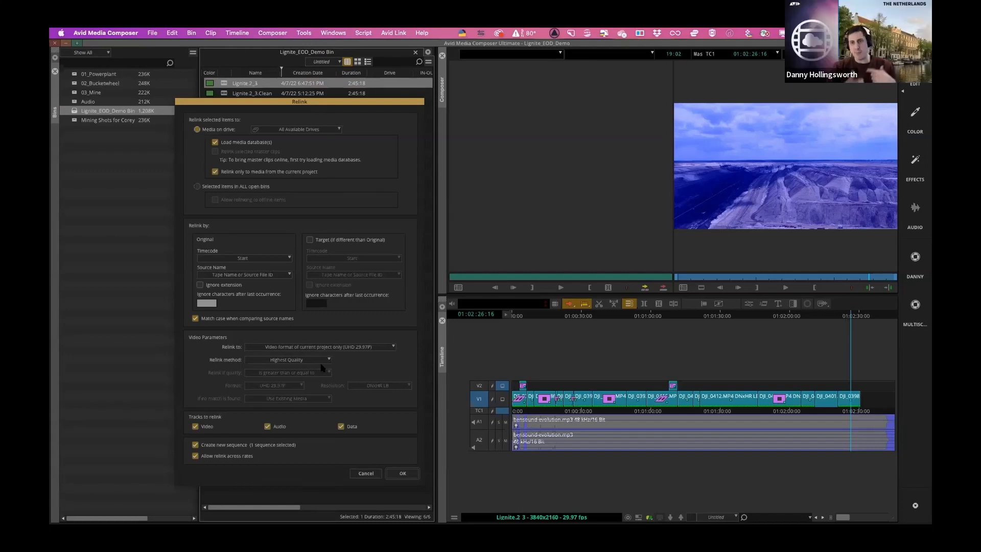
click(366, 473)
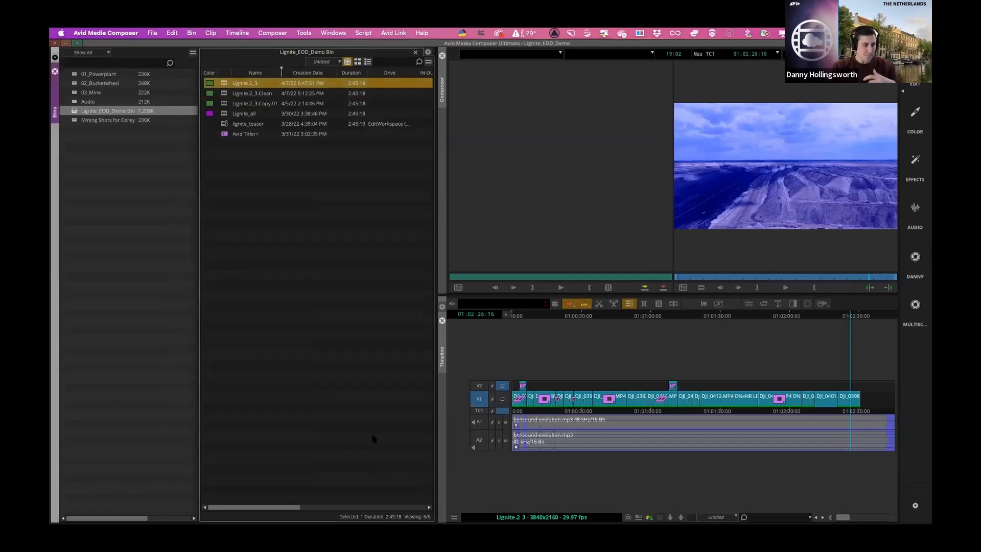